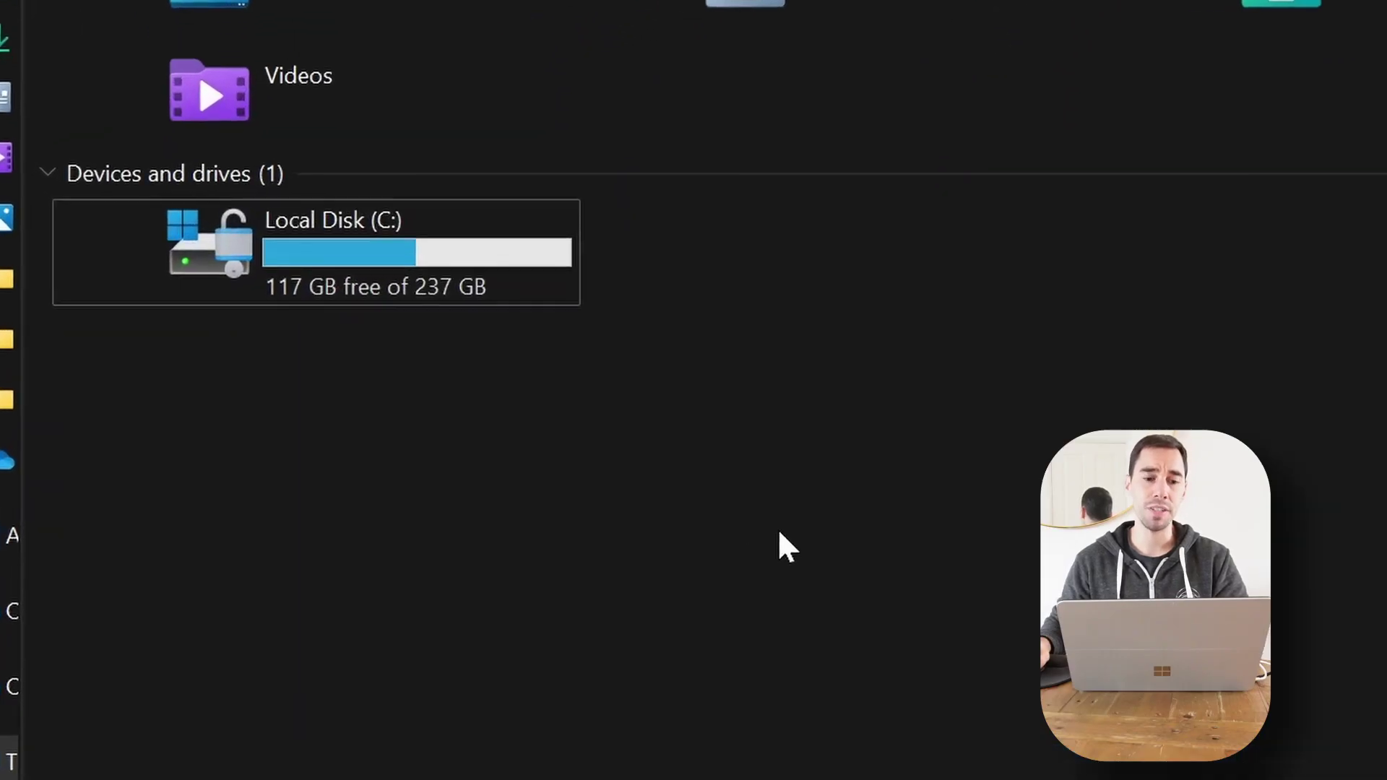
Step: Search Start for 'storage' and open the Storage settings page
left_click(354, 238)
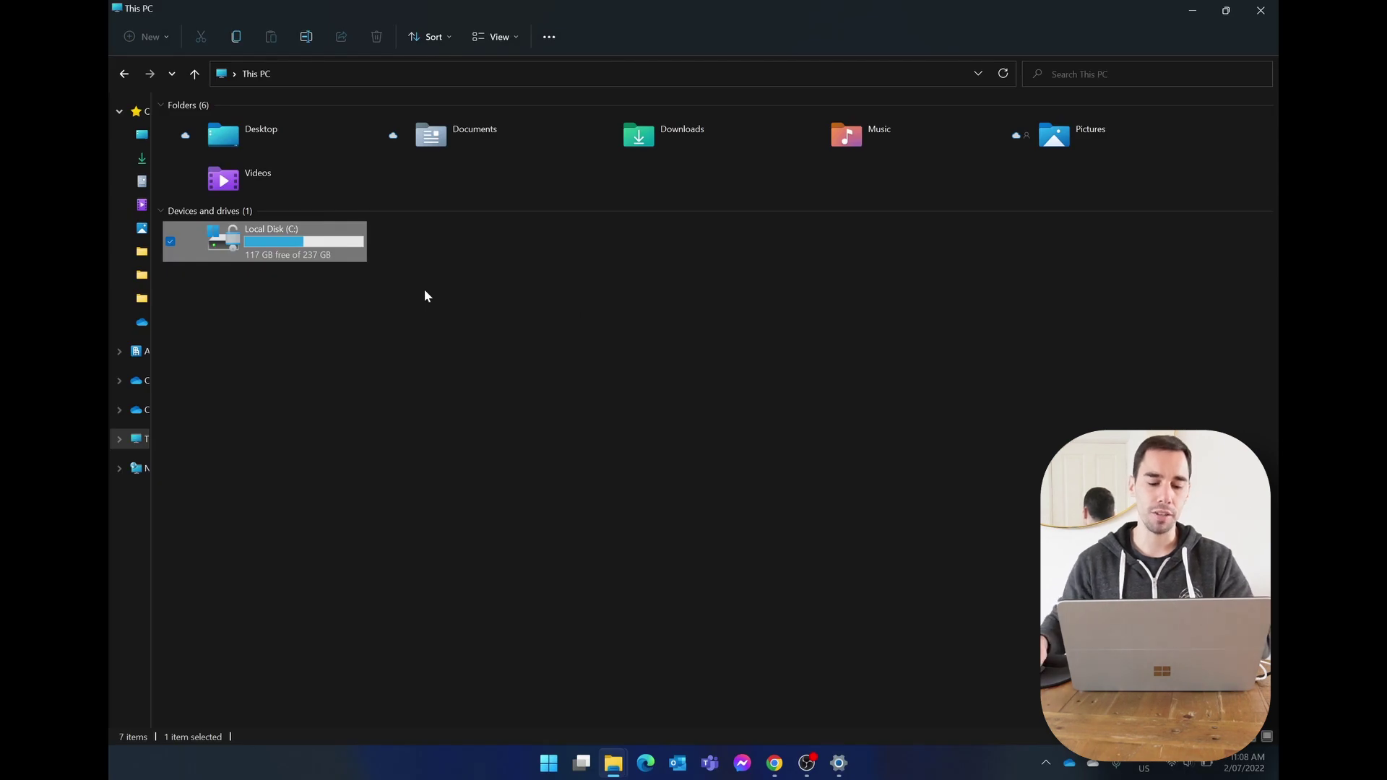
left_click(547, 763)
type("settings")
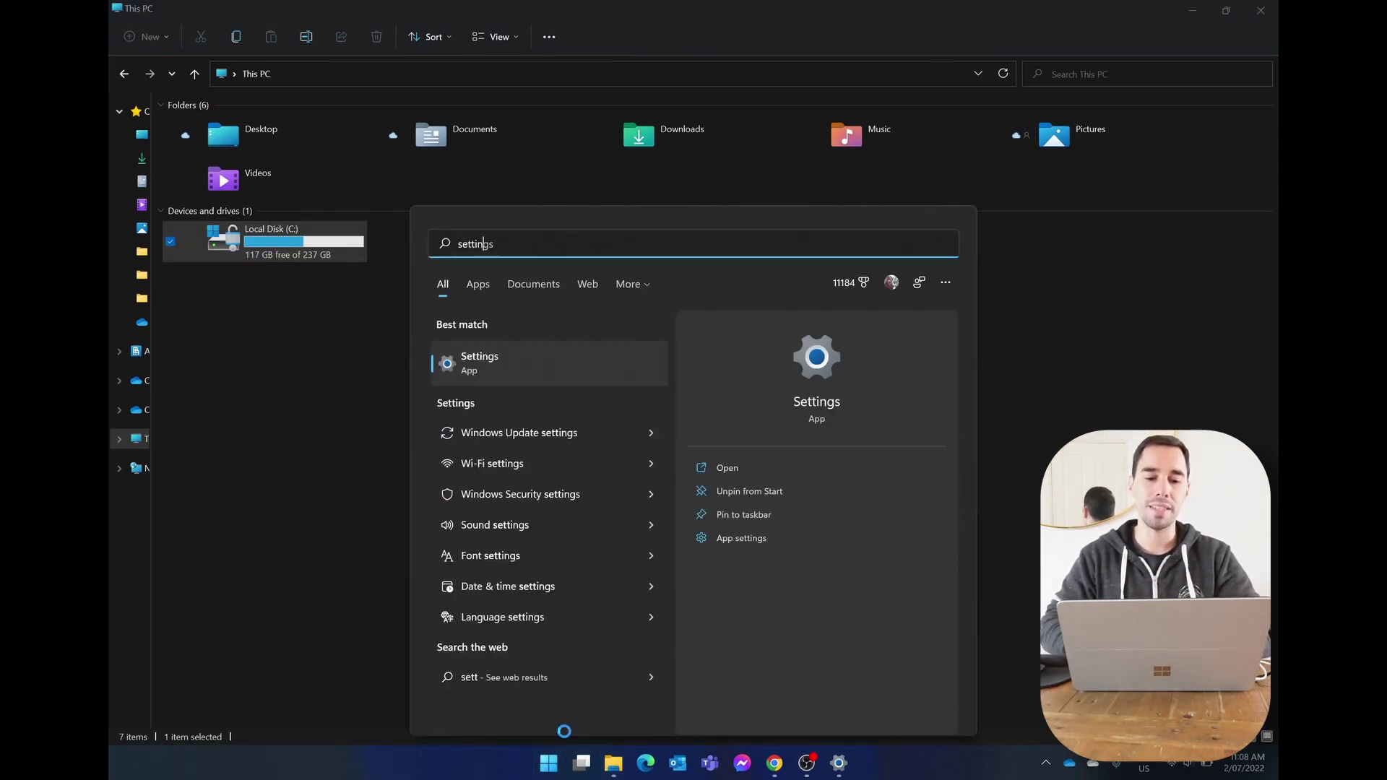
key("BackSpace")
key("BackSpace")
key("BackSpace")
key("BackSpace")
key("BackSpace")
key("BackSpace")
key("BackSpace")
type("t")
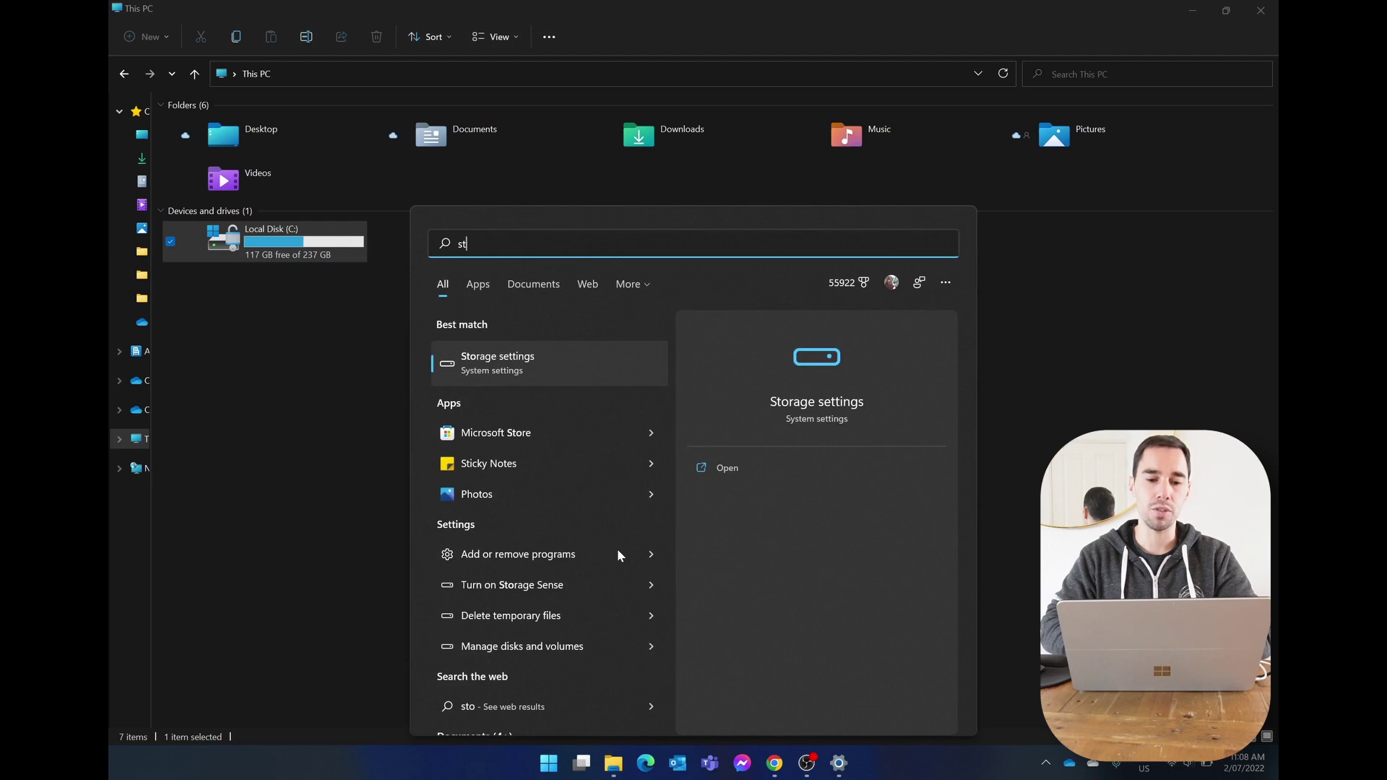
key("BackSpace")
type("or")
key("BackSpace")
key("BackSpace")
type("torage")
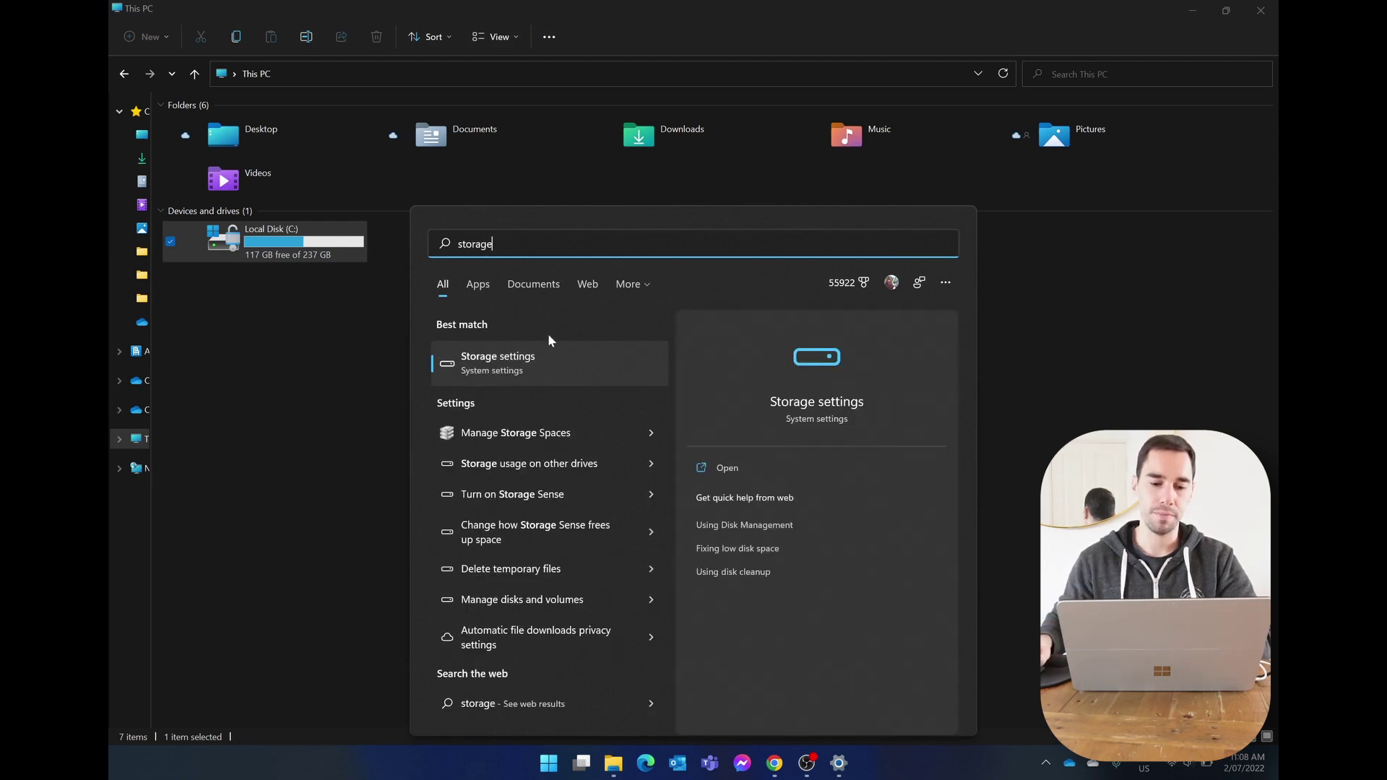
left_click(527, 362)
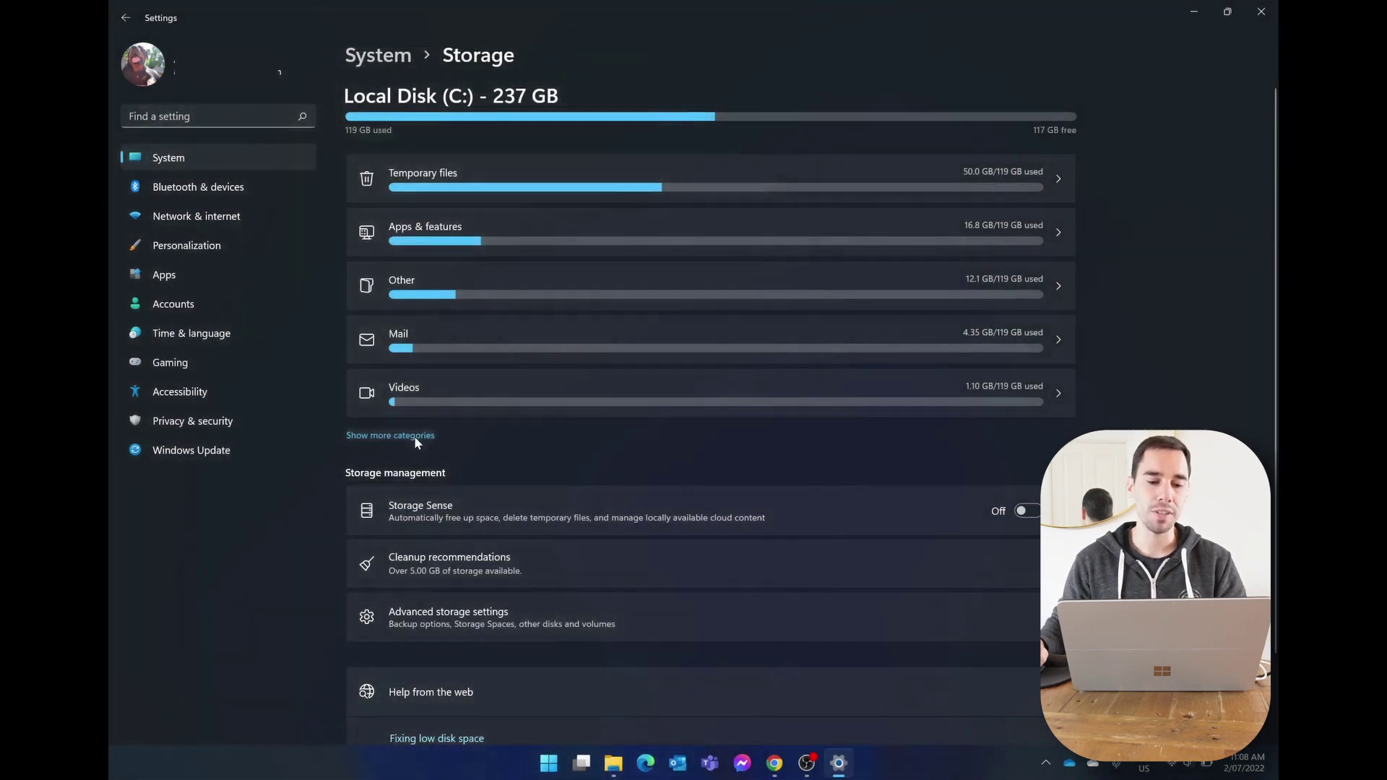
Step: Show all storage categories for C:, then return to the Storage overview
left_click(415, 435)
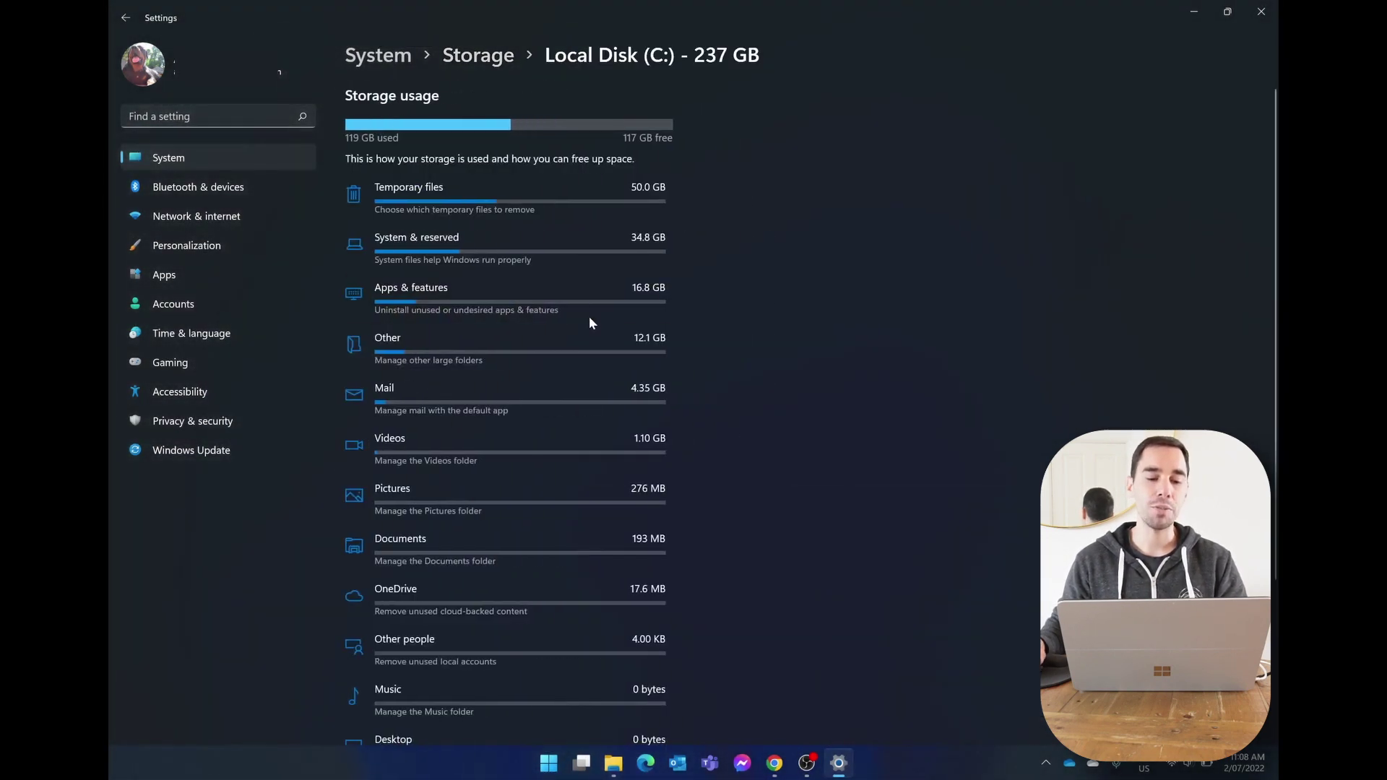
scroll(858, 275, "down", 5)
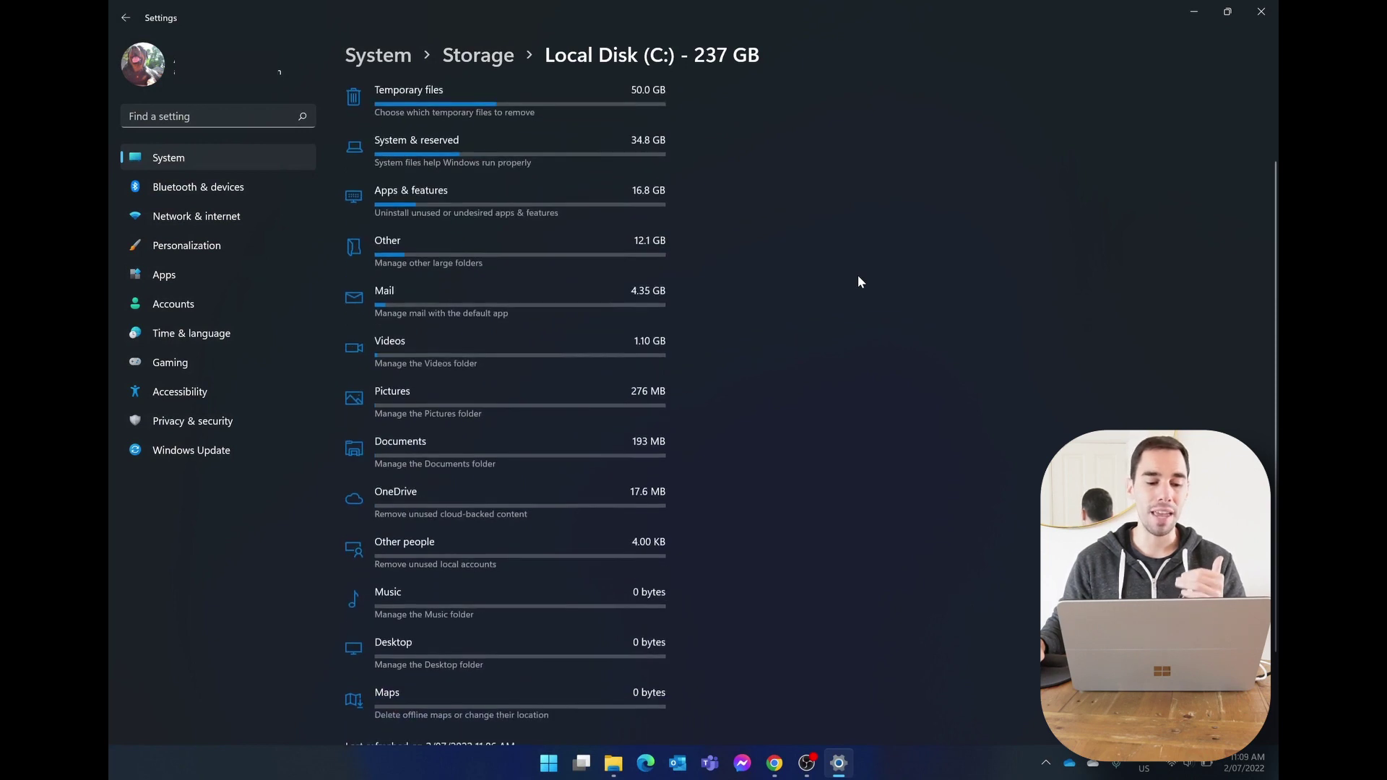
scroll(858, 274, "up", 5)
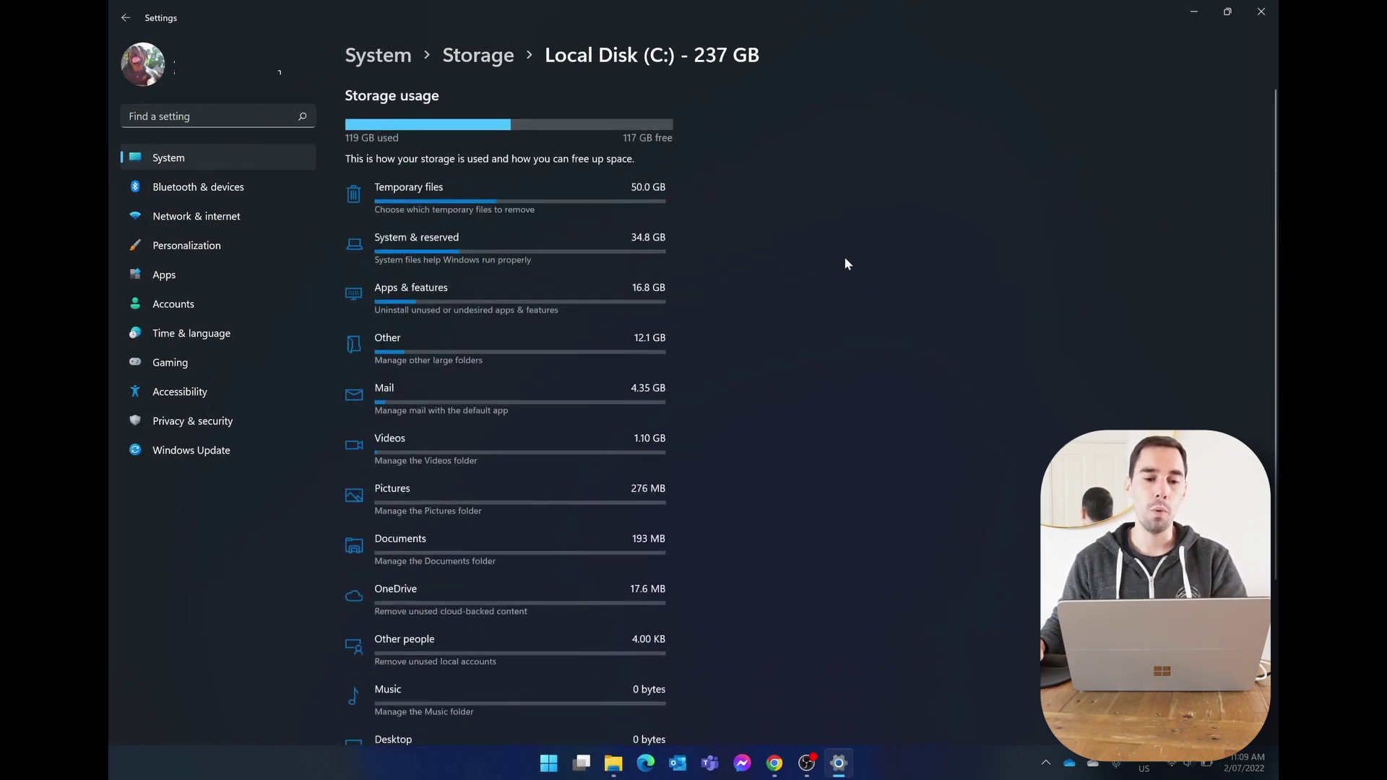
left_click(478, 56)
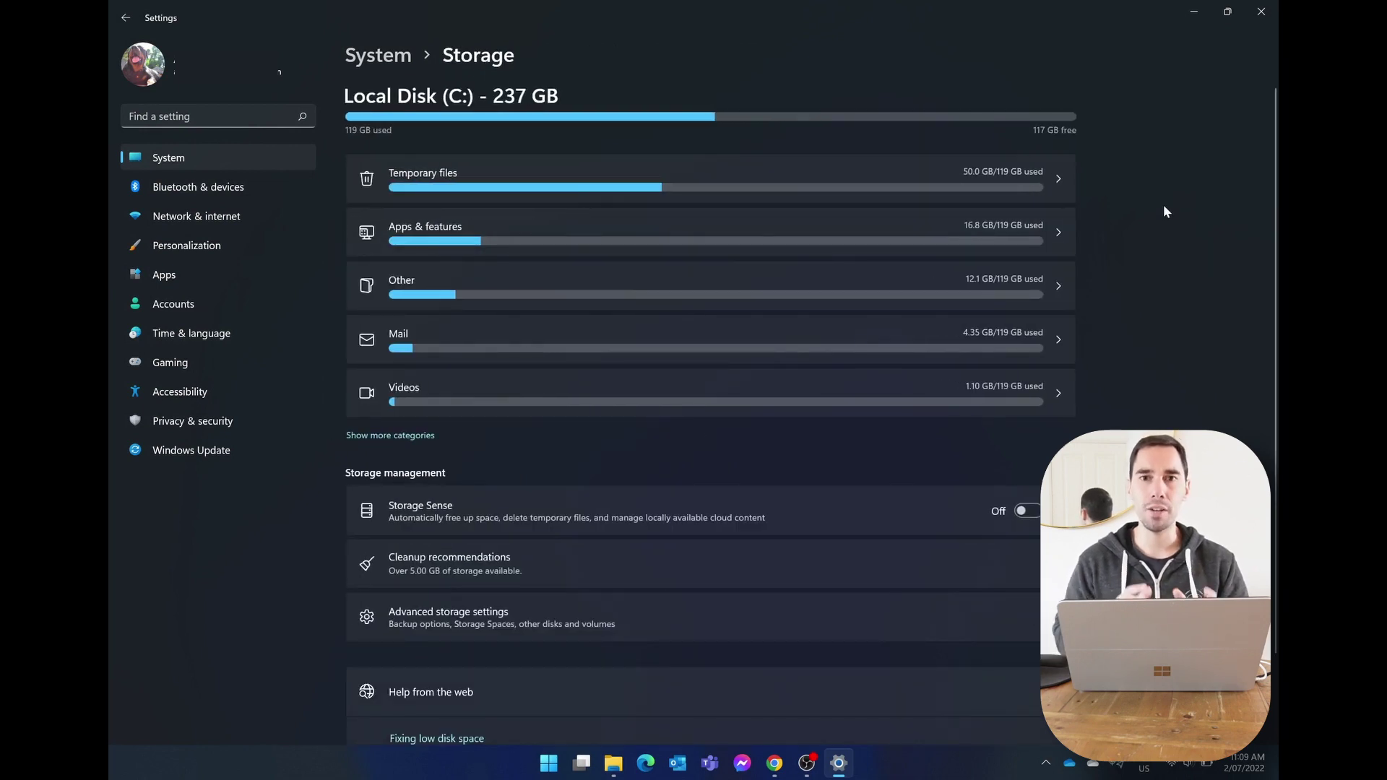
Step: Open Temporary files and review the cleanup list, including Previous Windows installation(s) at 33.7 GB
left_click(1003, 173)
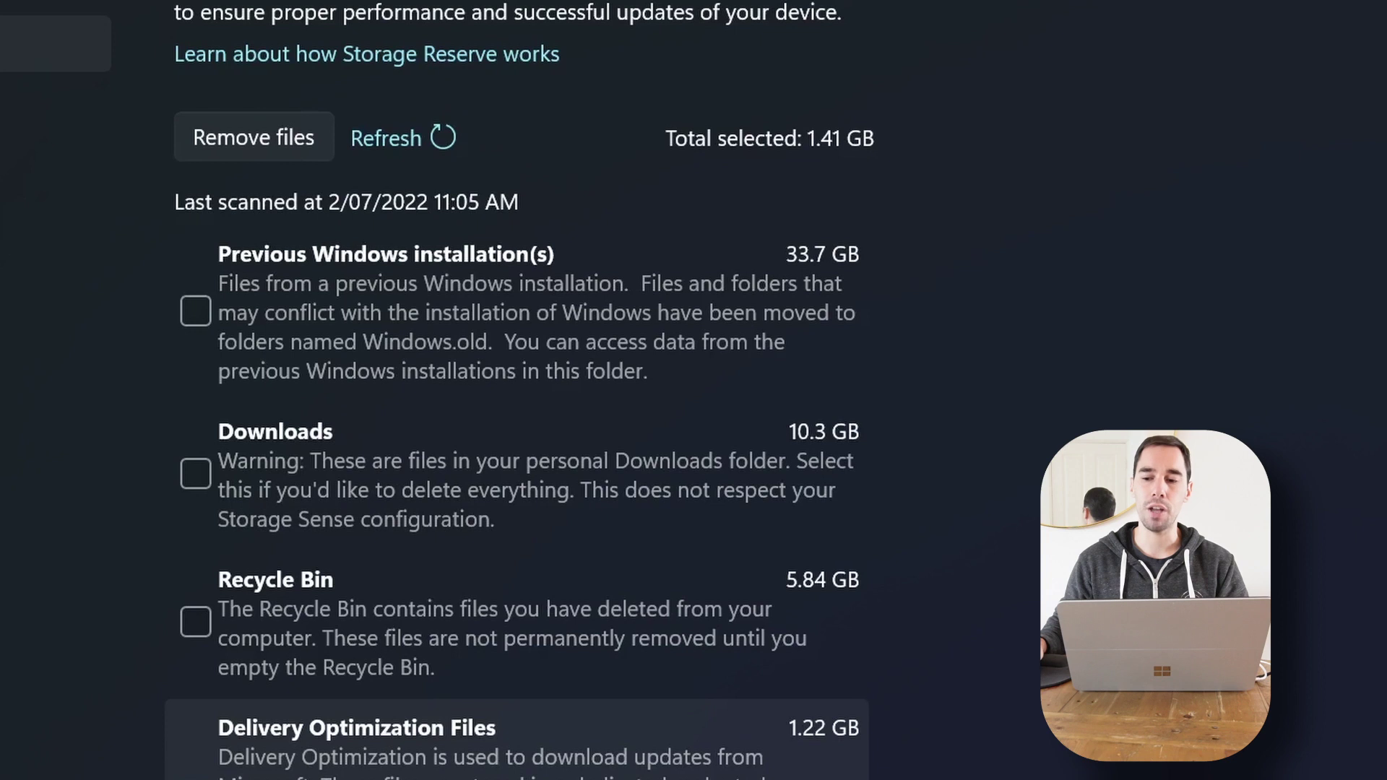
scroll(516, 390, "down", 3)
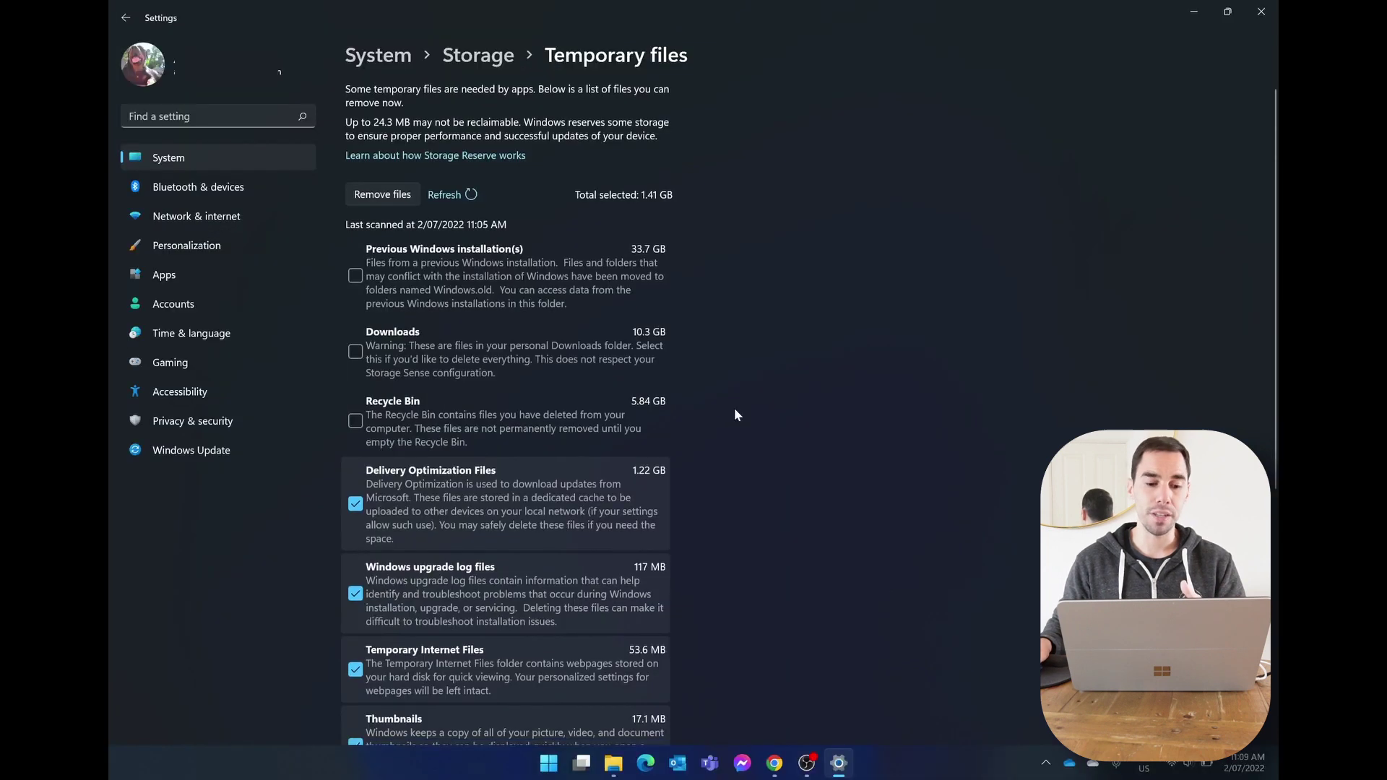
scroll(734, 408, "down", 2)
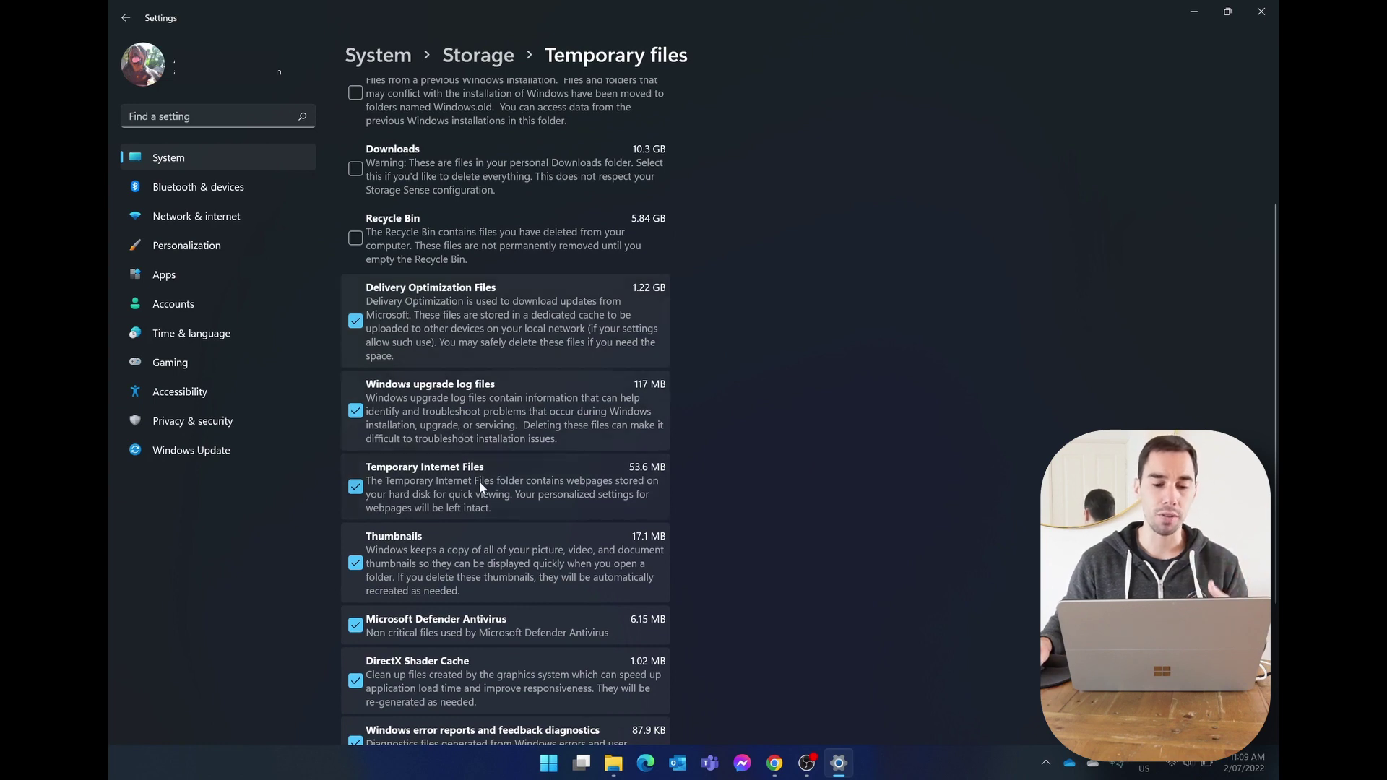
scroll(820, 450, "down", 2)
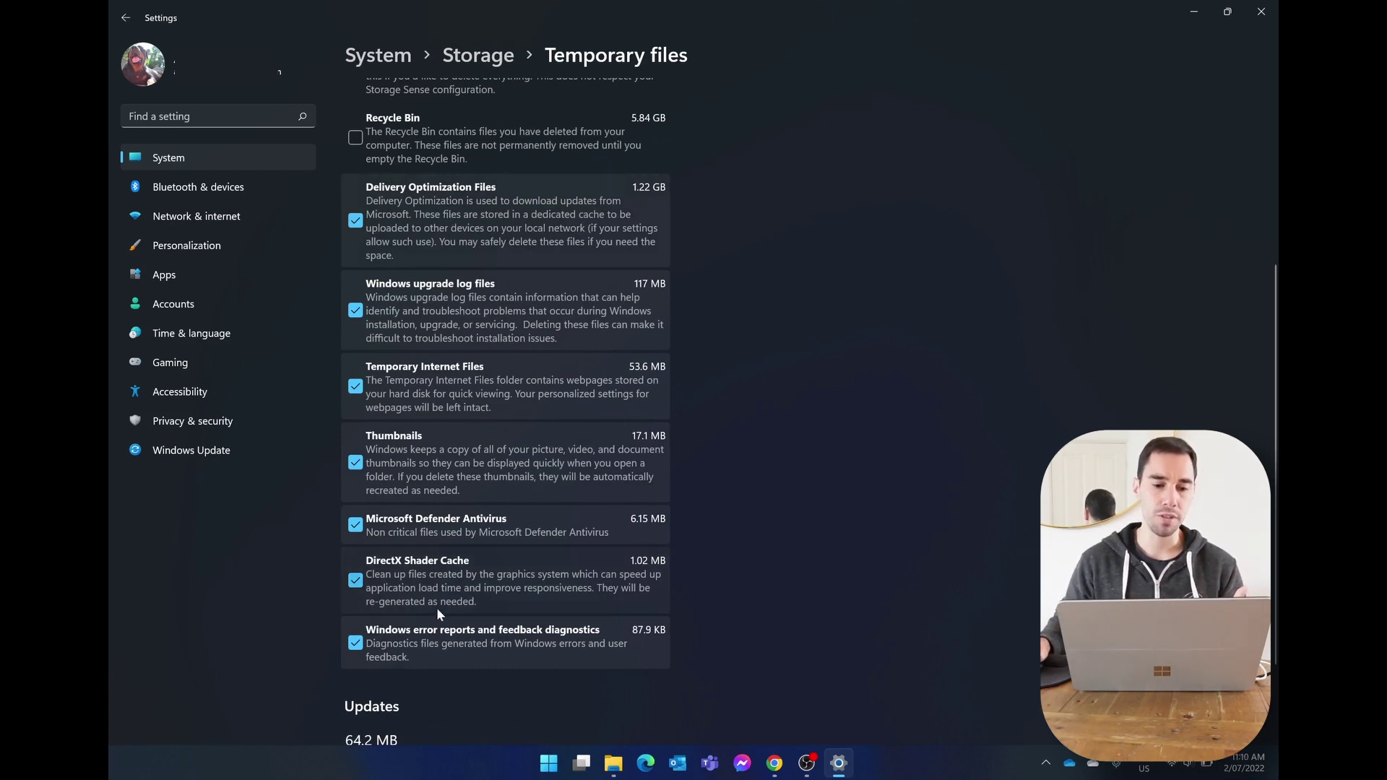
scroll(587, 400, "up", 5)
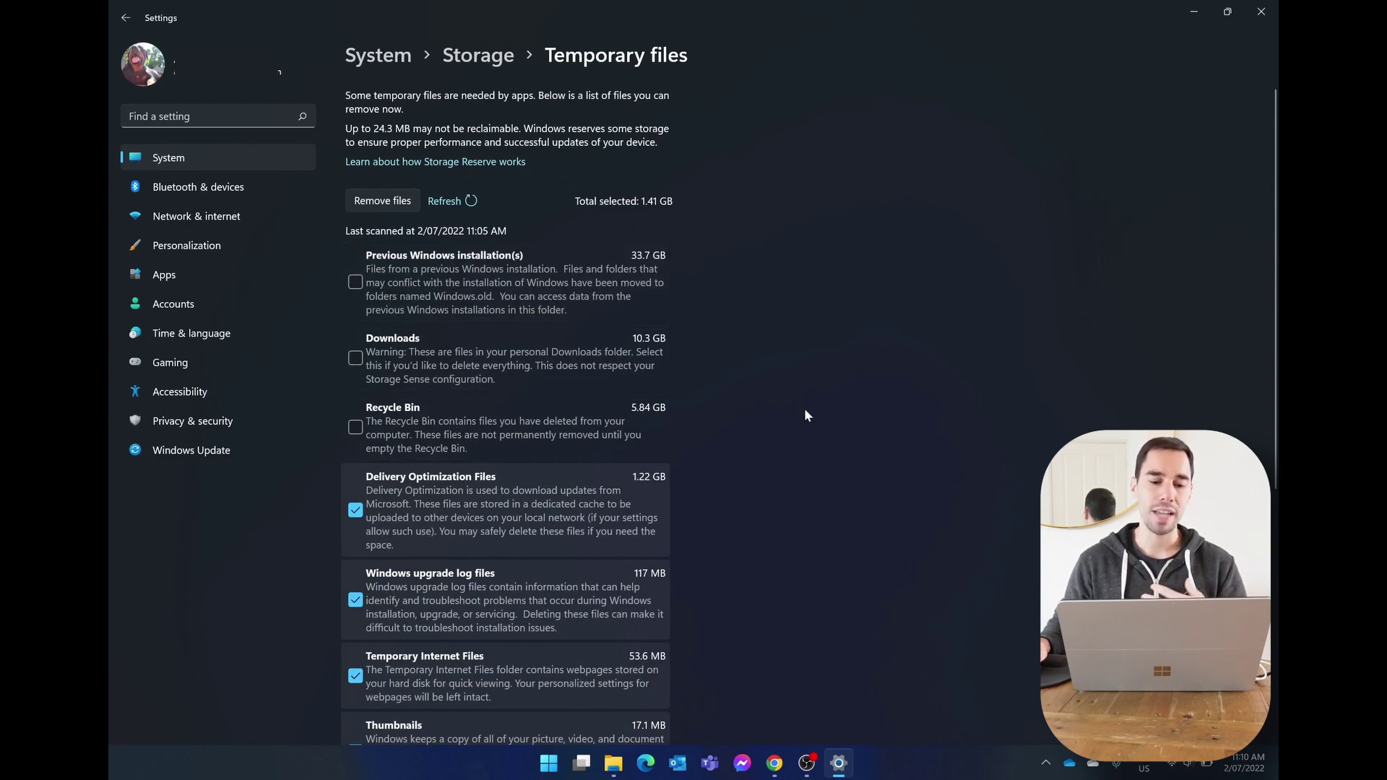
scroll(799, 469, "down", 3)
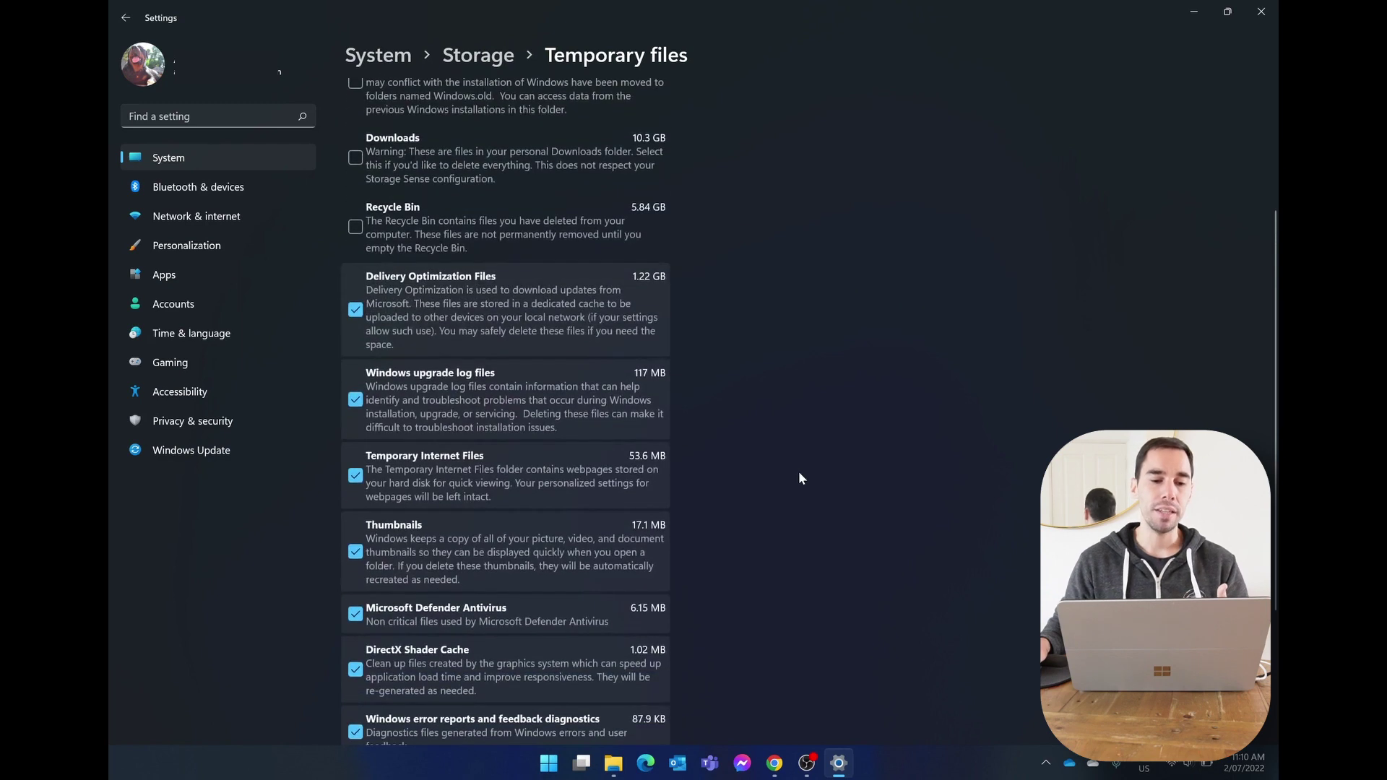
Step: Untick Delivery Optimization, Internet Files, Thumbnails, Defender, error reports, DirectX Shader Cache and upgrade logs
left_click(457, 321)
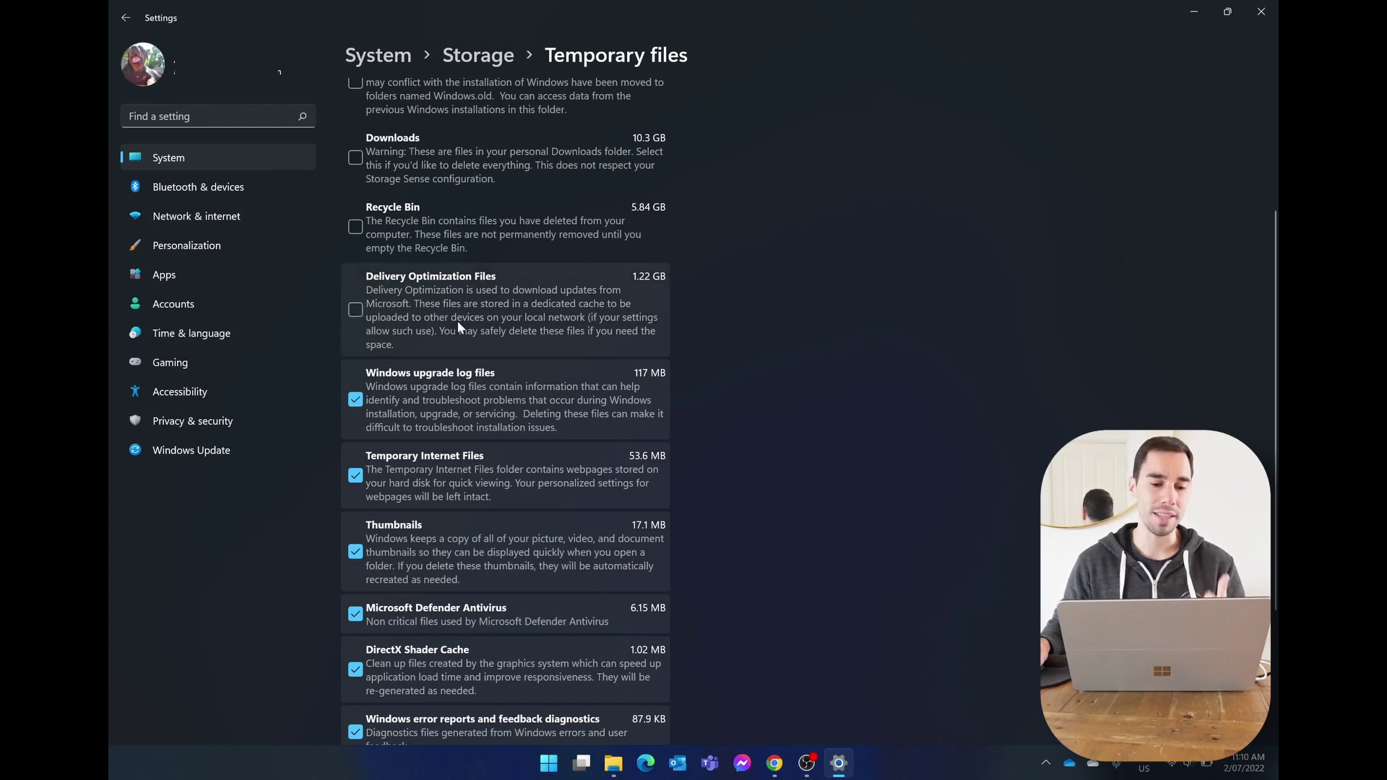
scroll(627, 434, "down", 3)
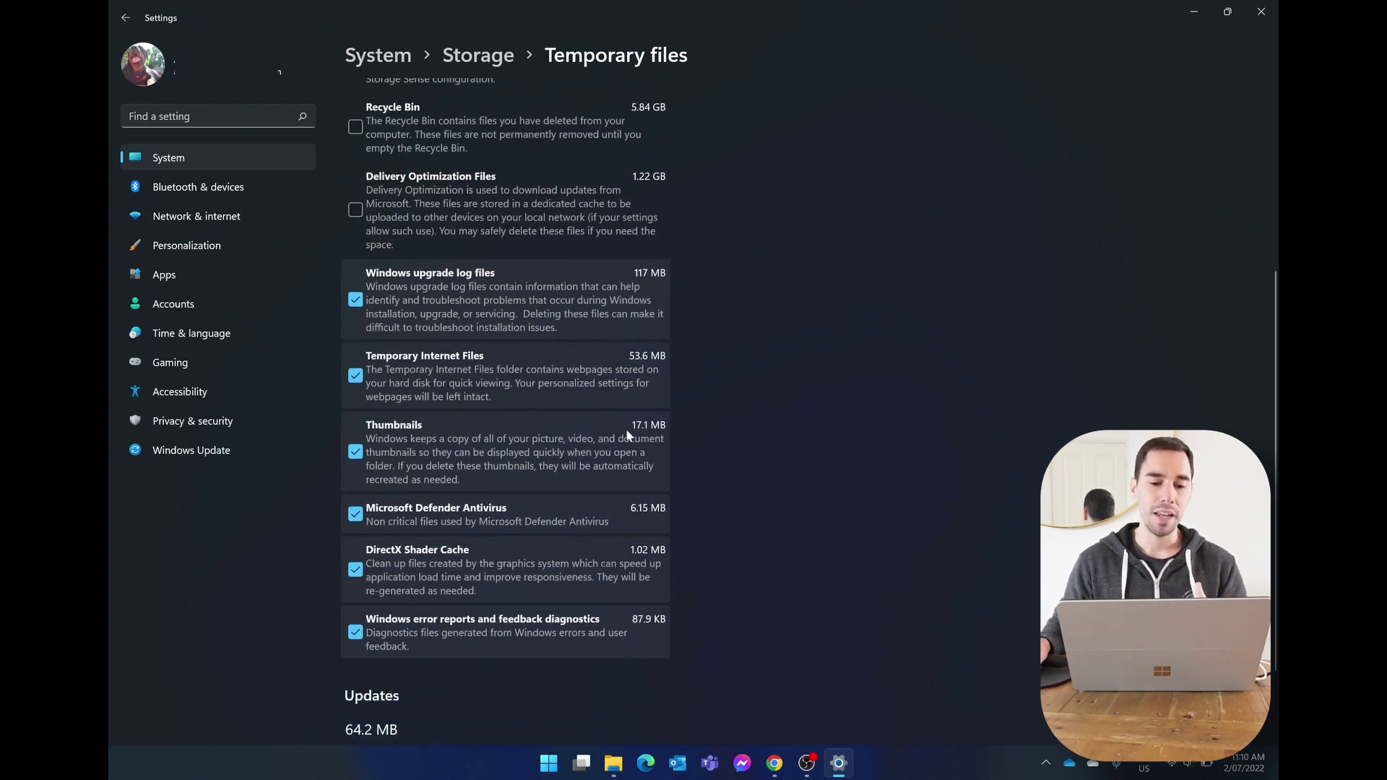
left_click(414, 386)
left_click(432, 447)
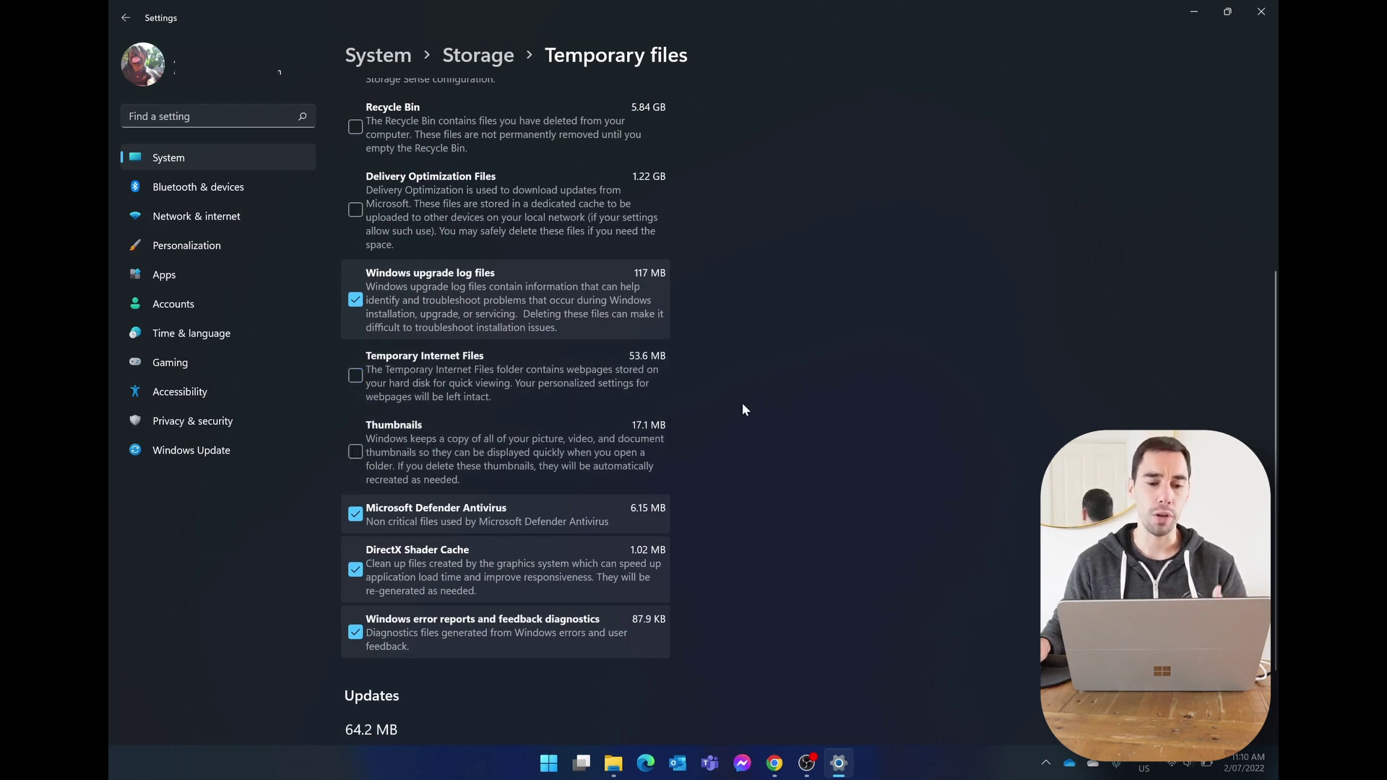
left_click(477, 517)
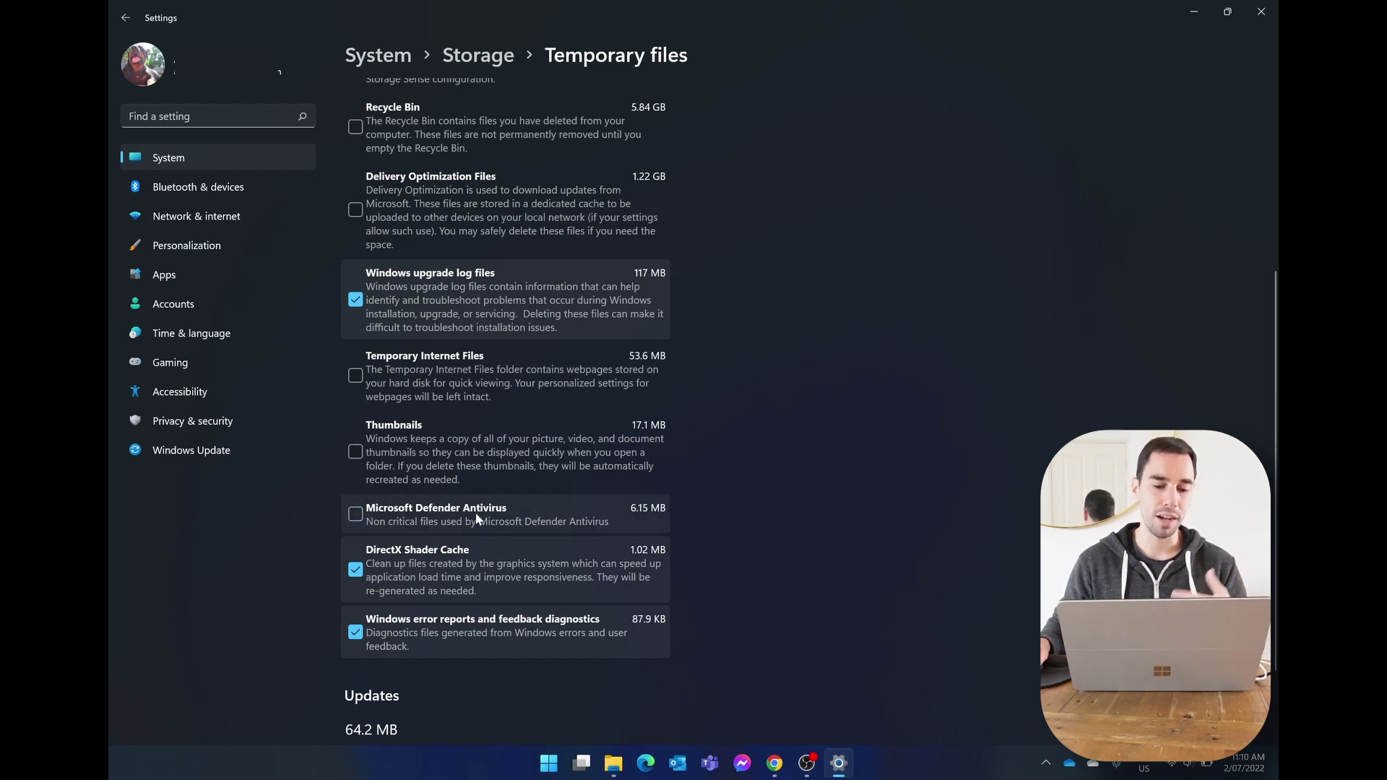
left_click(474, 636)
left_click(479, 575)
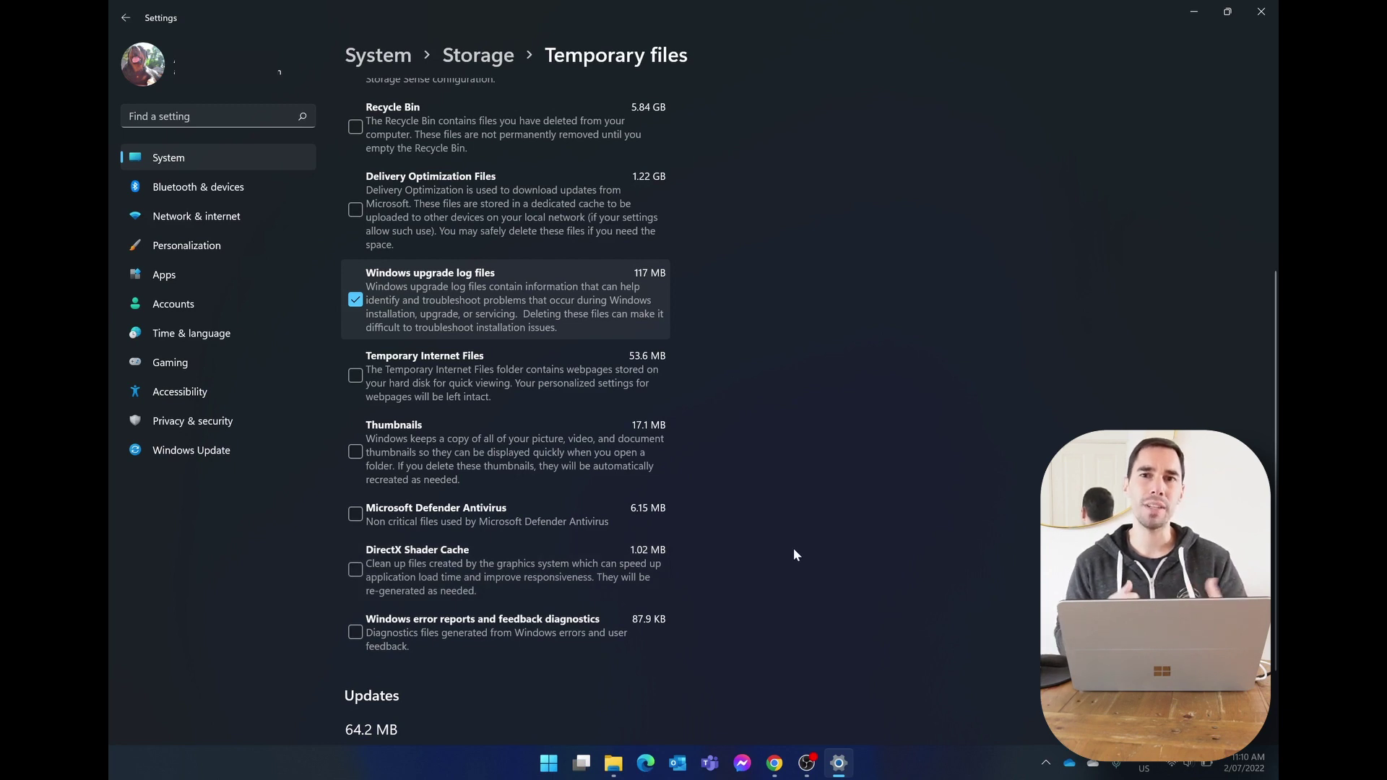
left_click(523, 305)
scroll(748, 342, "up", 4)
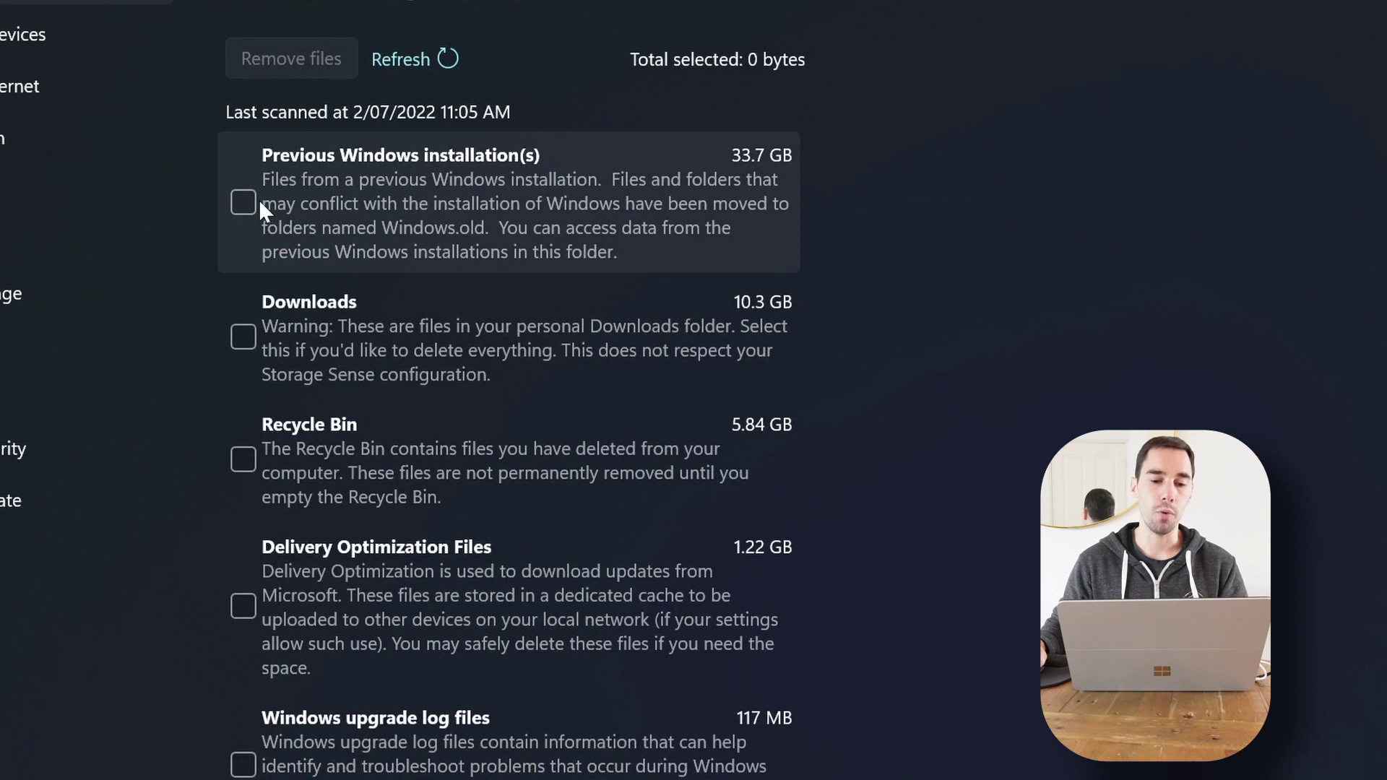
Step: Tick Previous Windows installation(s) and Recycle Bin for removal, leaving Downloads unticked
left_click(243, 202)
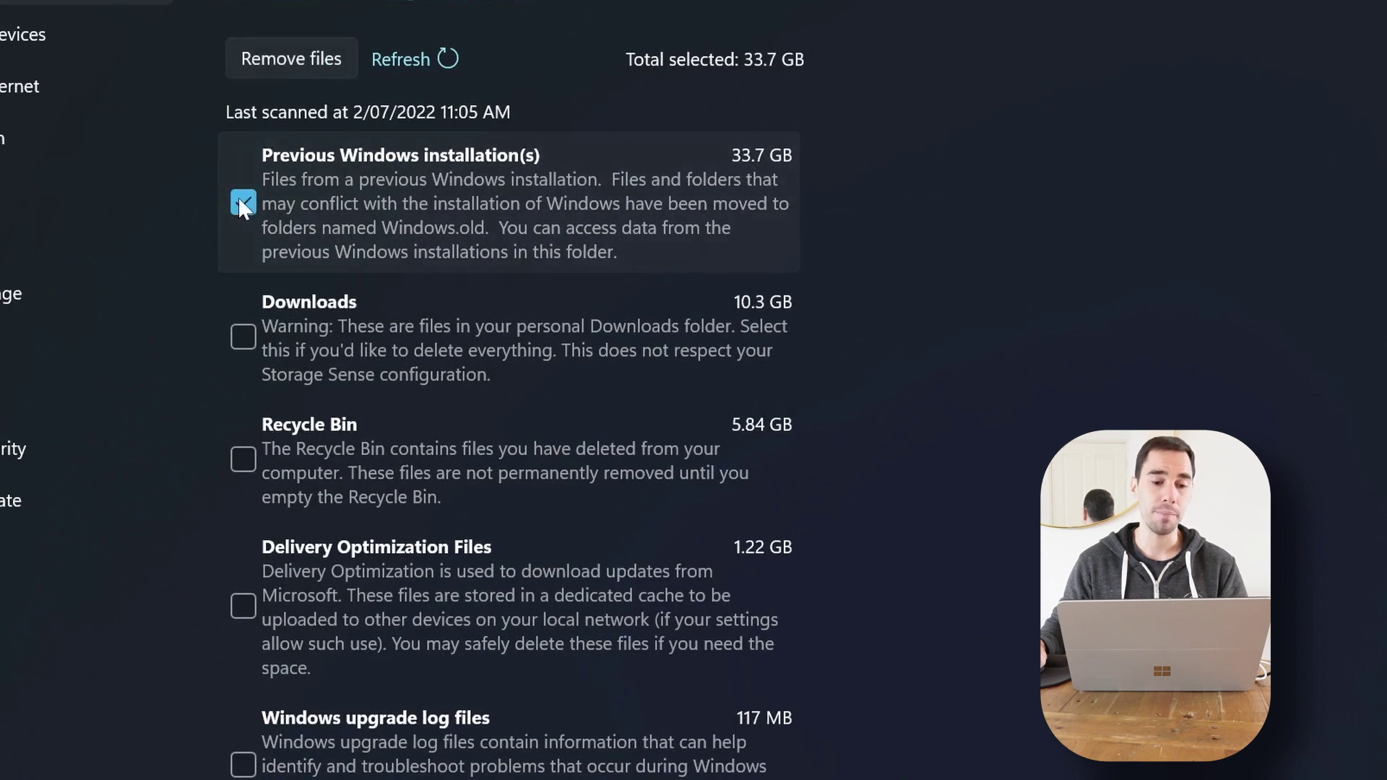
left_click(455, 351)
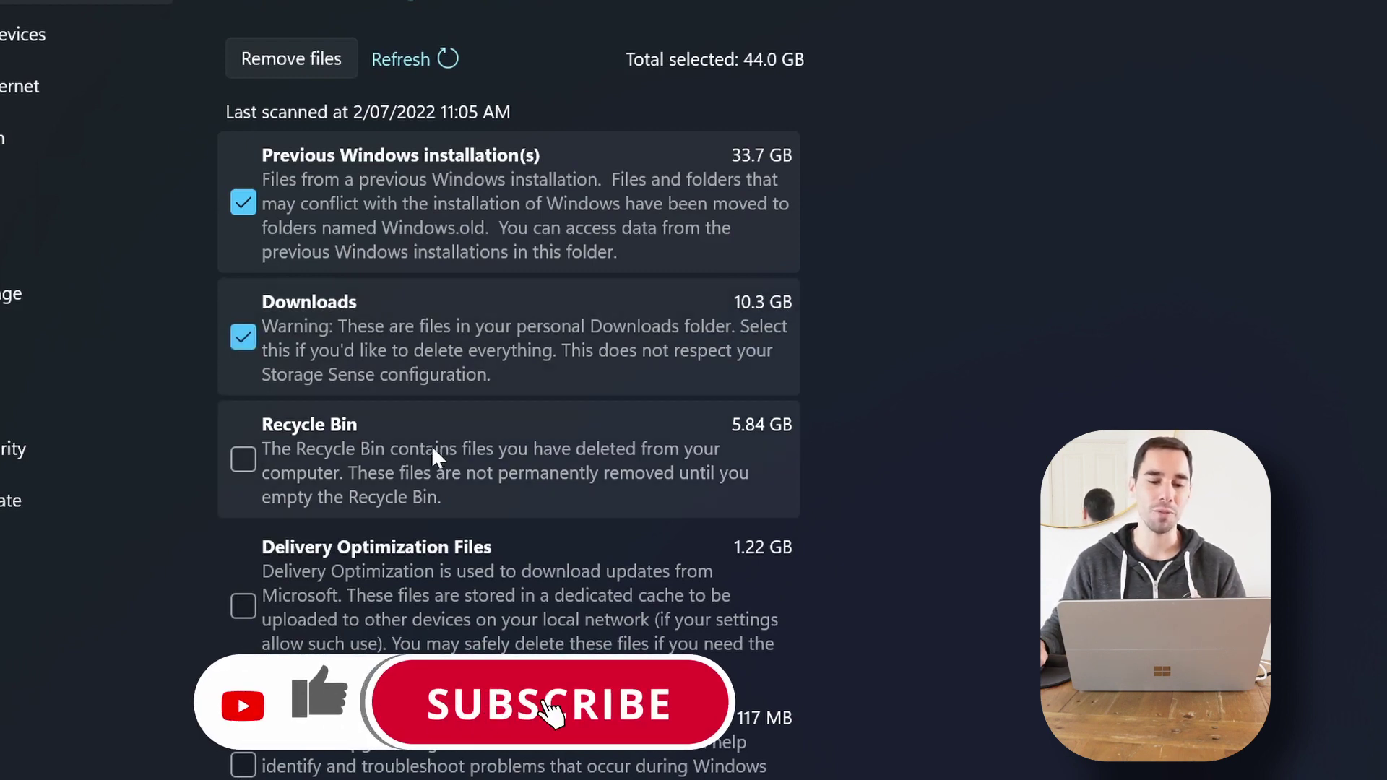
left_click(418, 462)
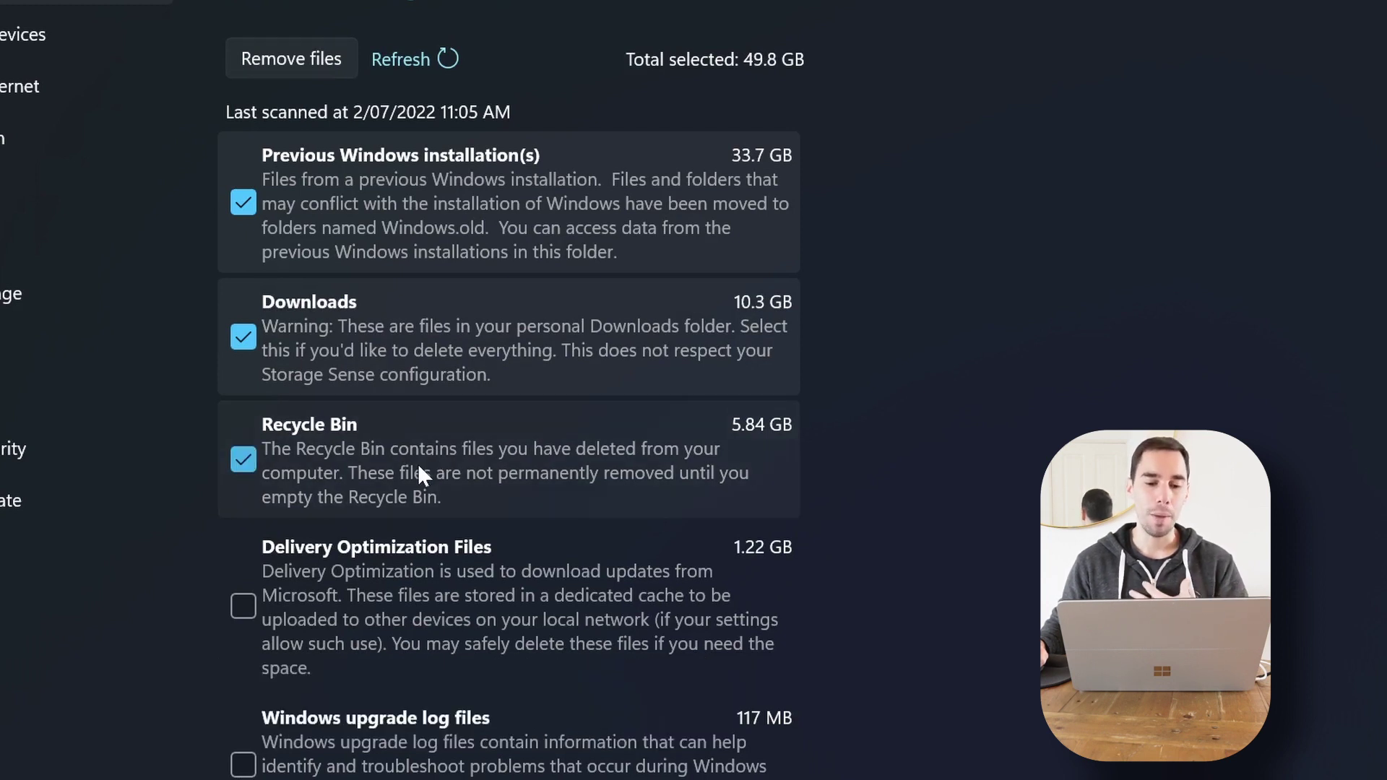
left_click(375, 332)
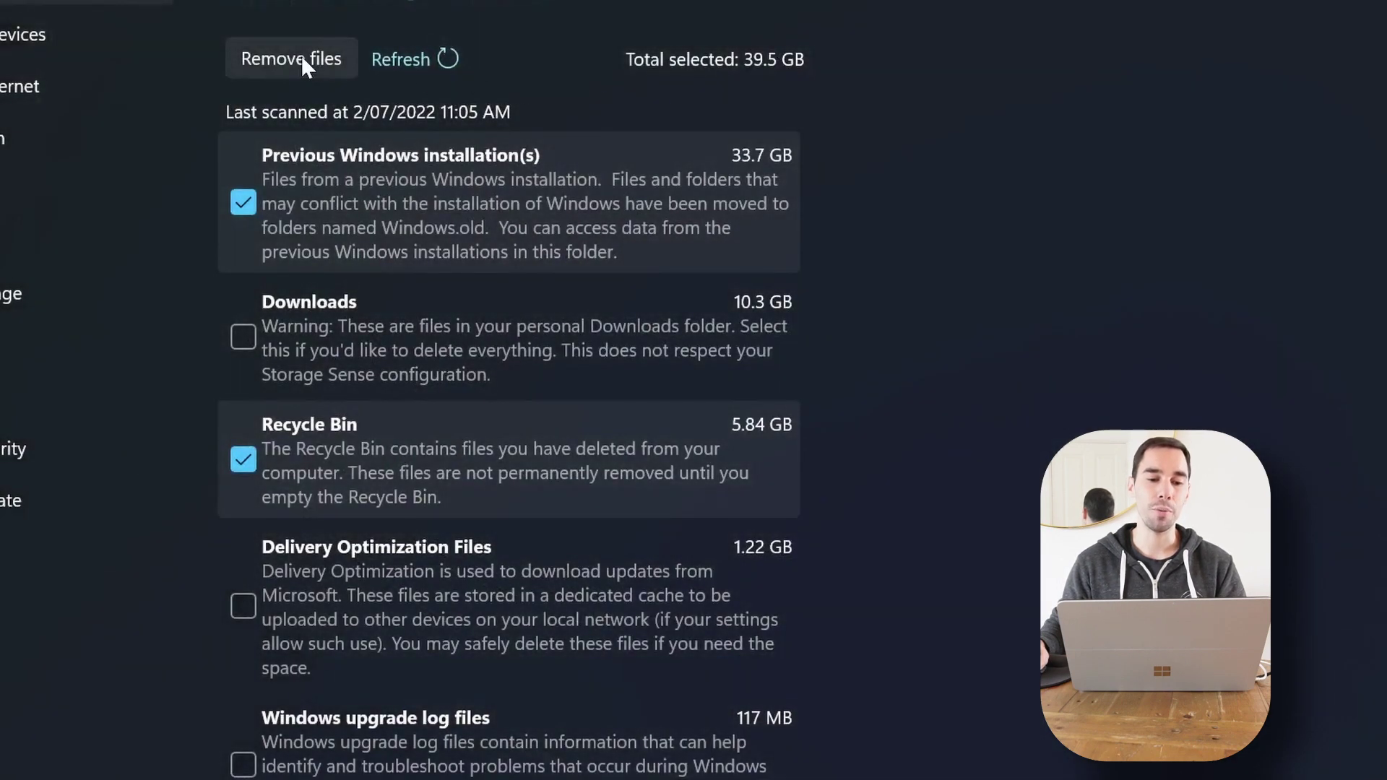
Step: Remove the marked files and confirm the permanent deletion with Continue
left_click(301, 58)
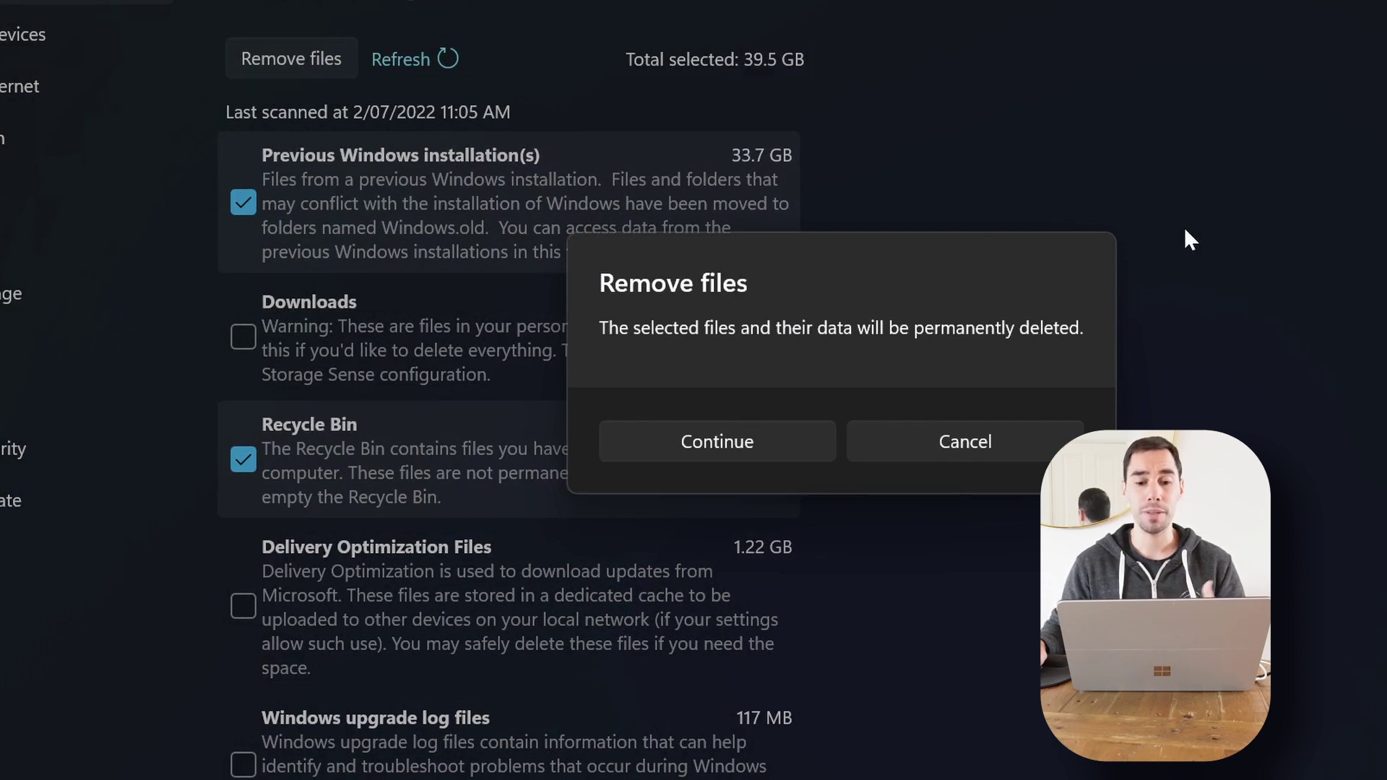
left_click(733, 455)
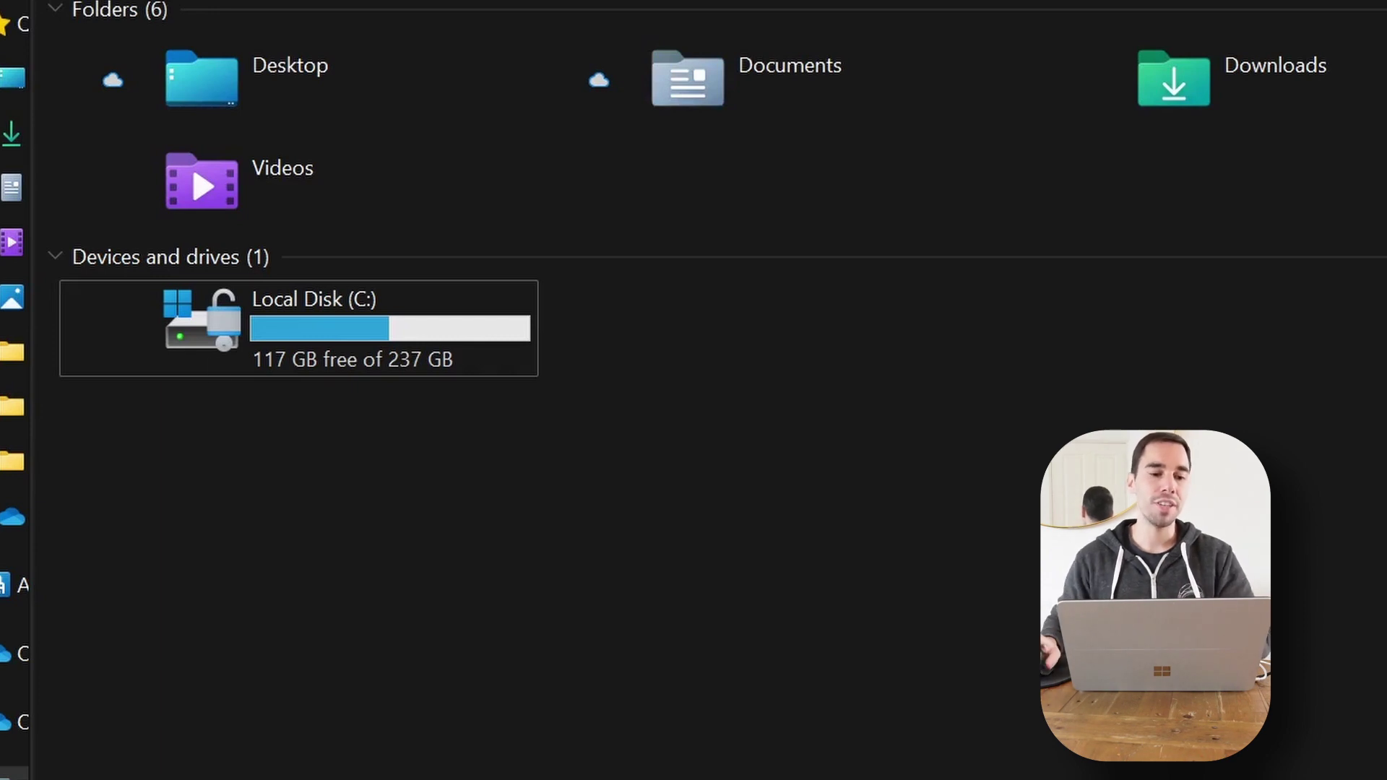
Step: Refresh This PC so Local Disk (C:) reports 156 GB free of 237 GB
left_click(352, 328)
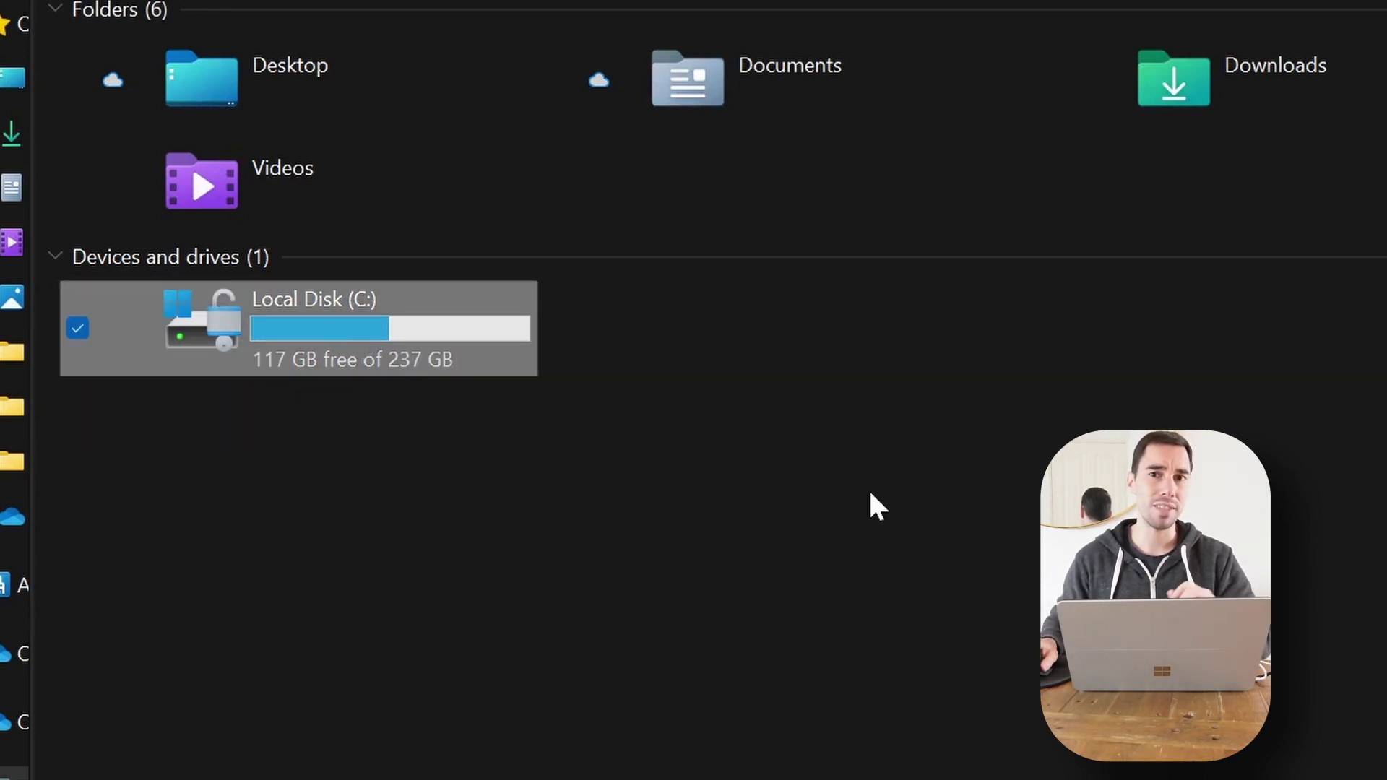
key("F5")
left_click(373, 360)
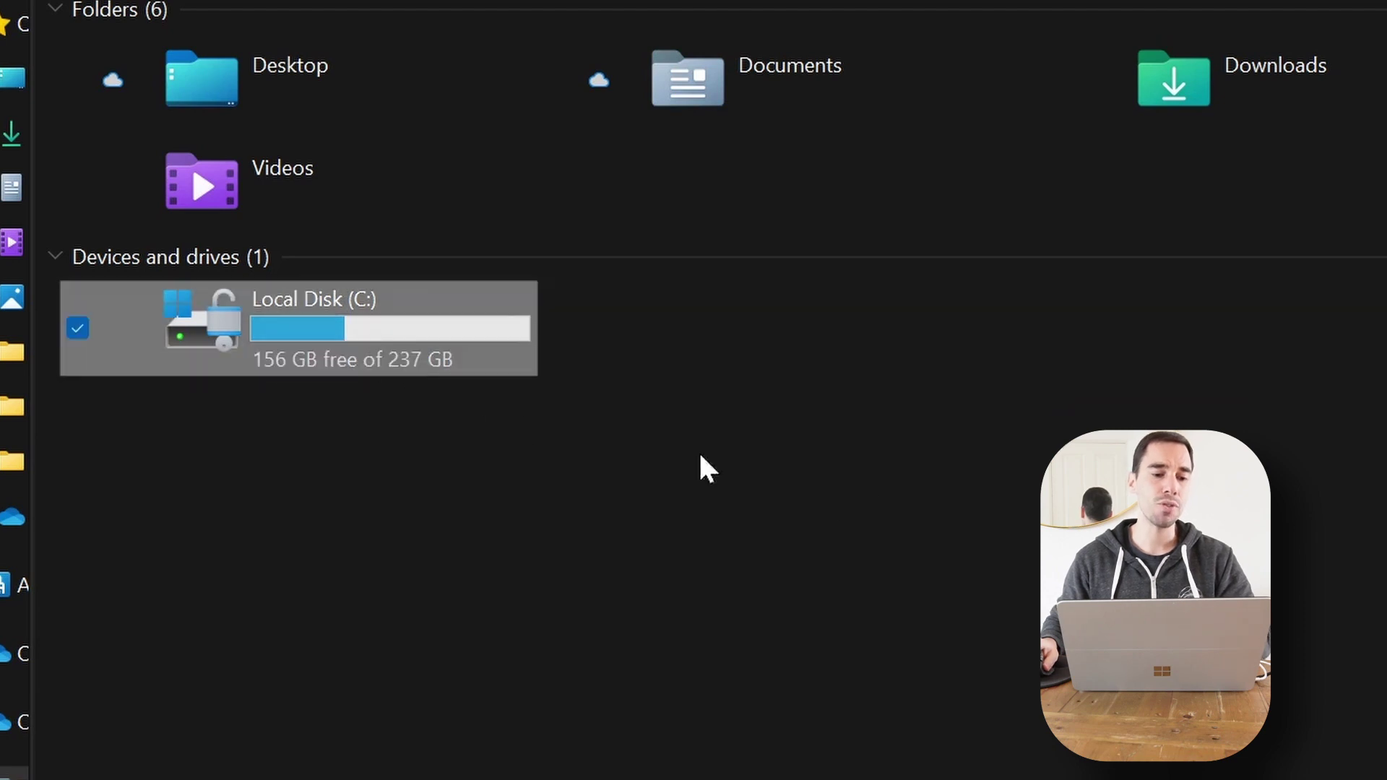
left_click(854, 504)
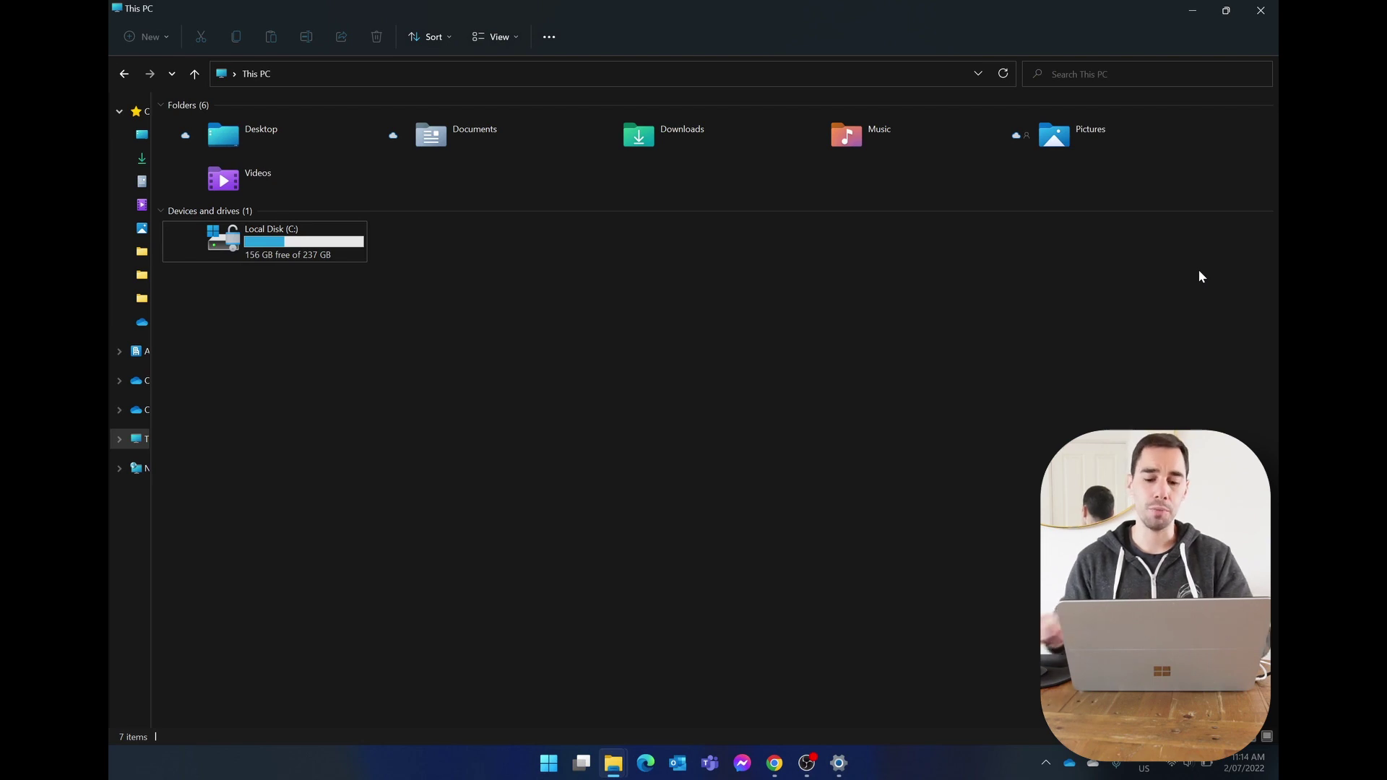
Step: Sort Apps & features by size and check Mail and Calendar's 1.05 GB entry without uninstalling
left_click(840, 765)
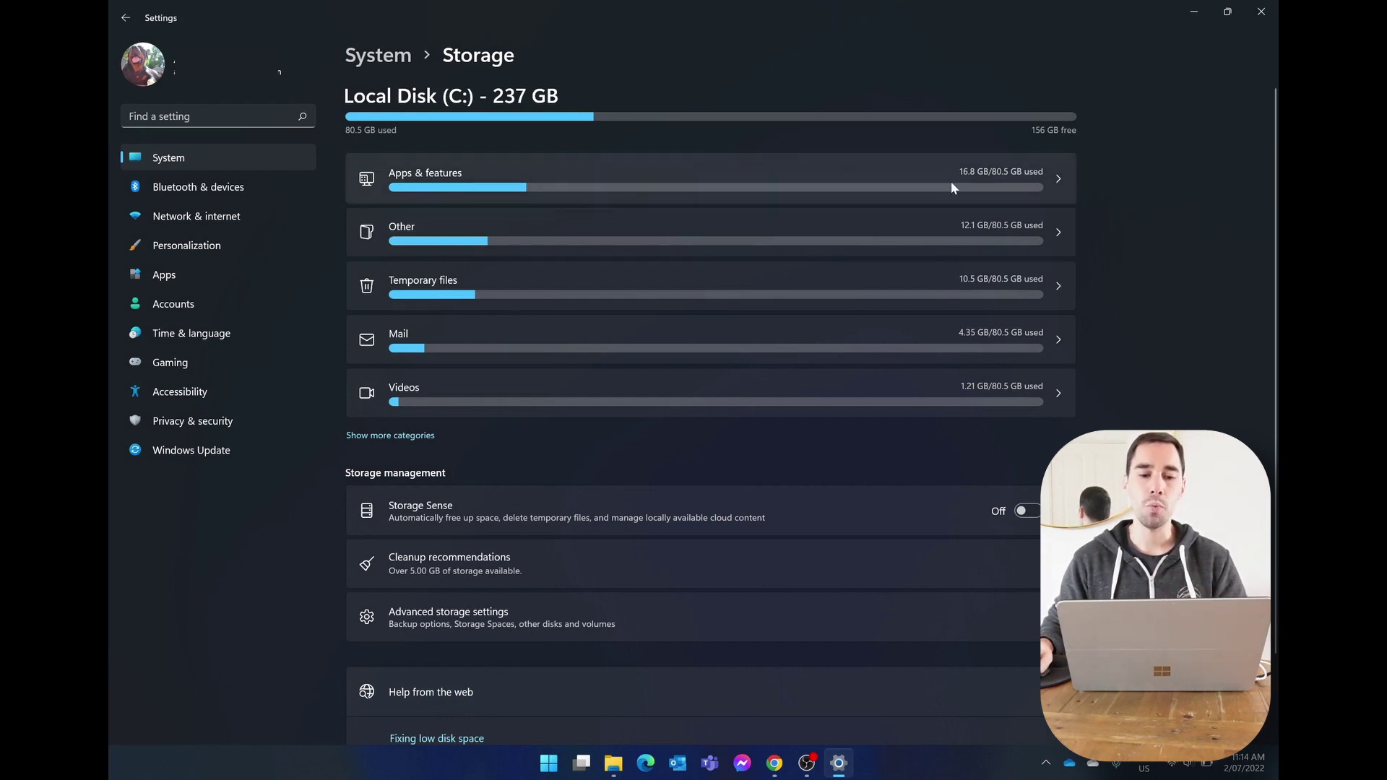
left_click(732, 177)
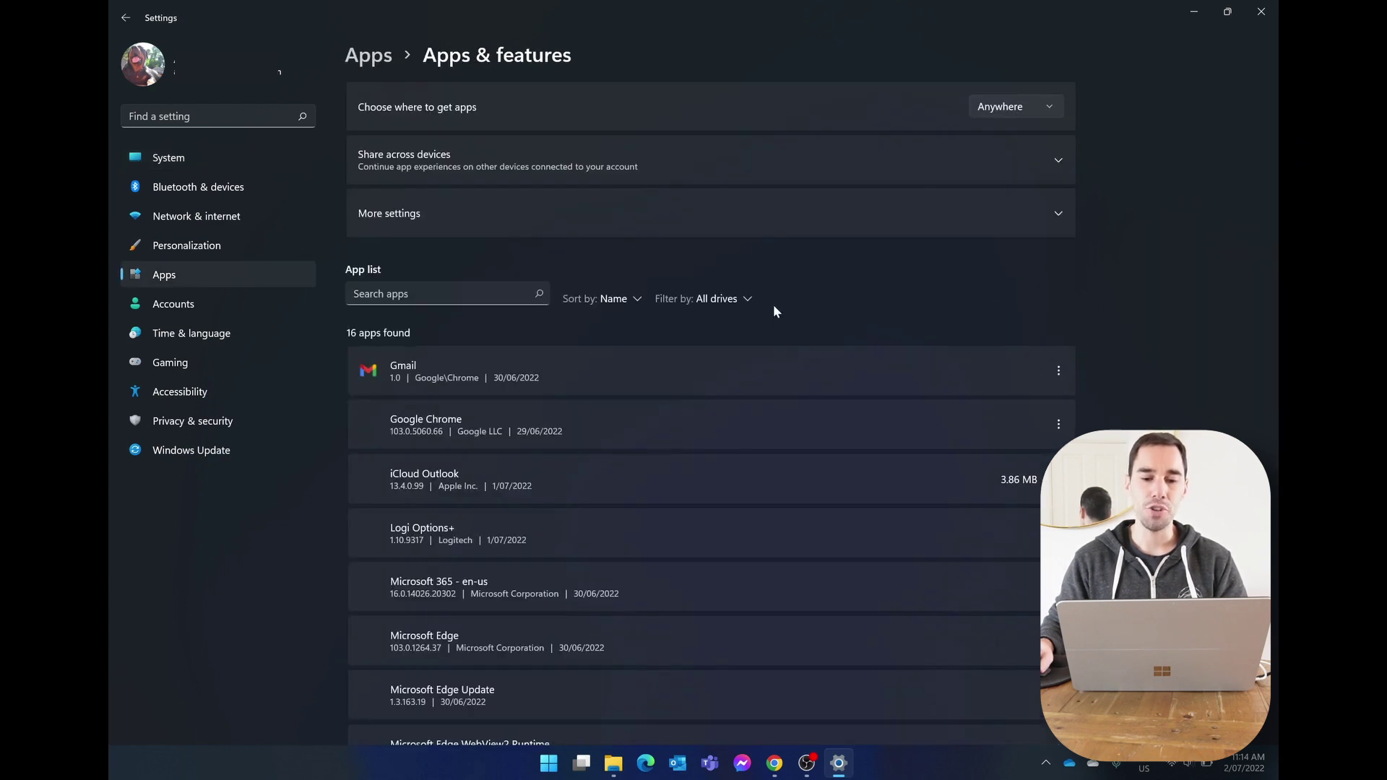
left_click(631, 296)
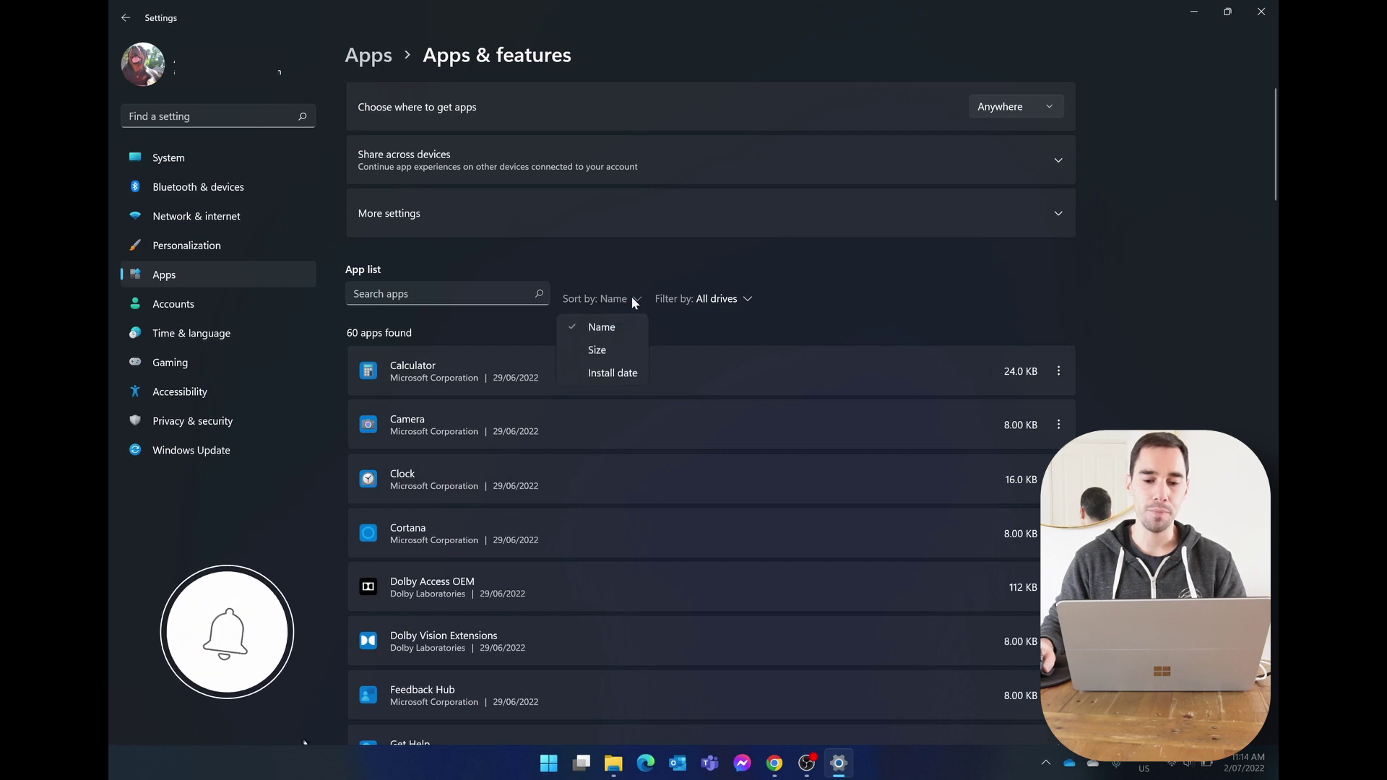
left_click(617, 350)
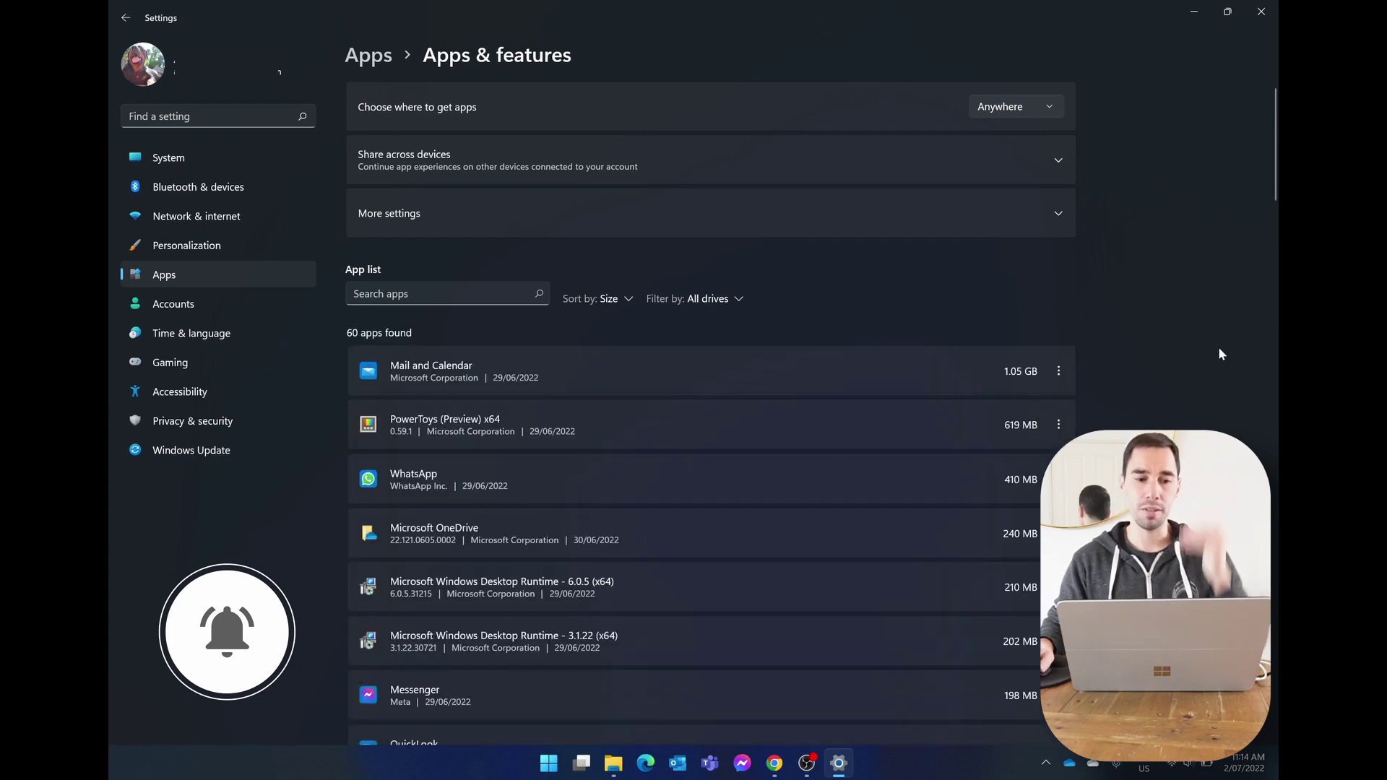
scroll(1199, 336, "down", 2)
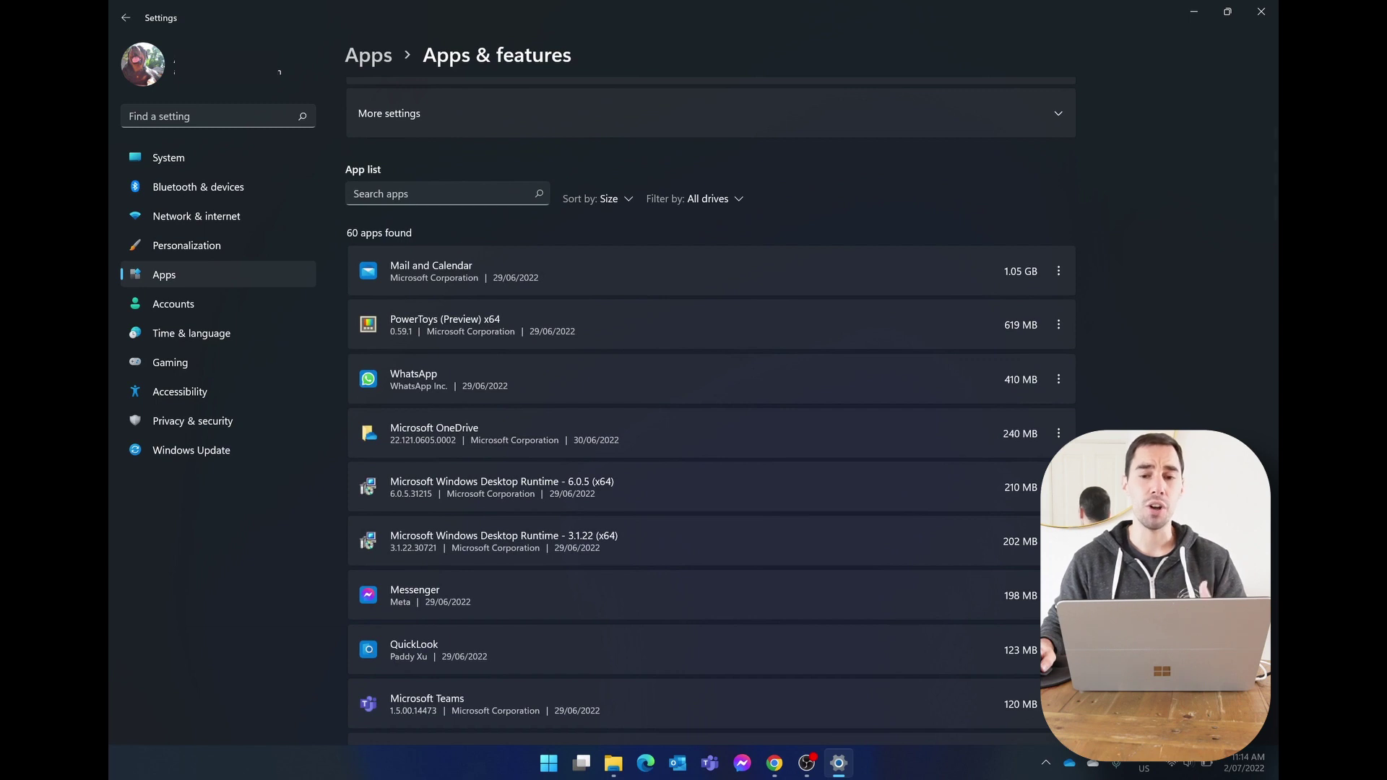
left_click(1059, 272)
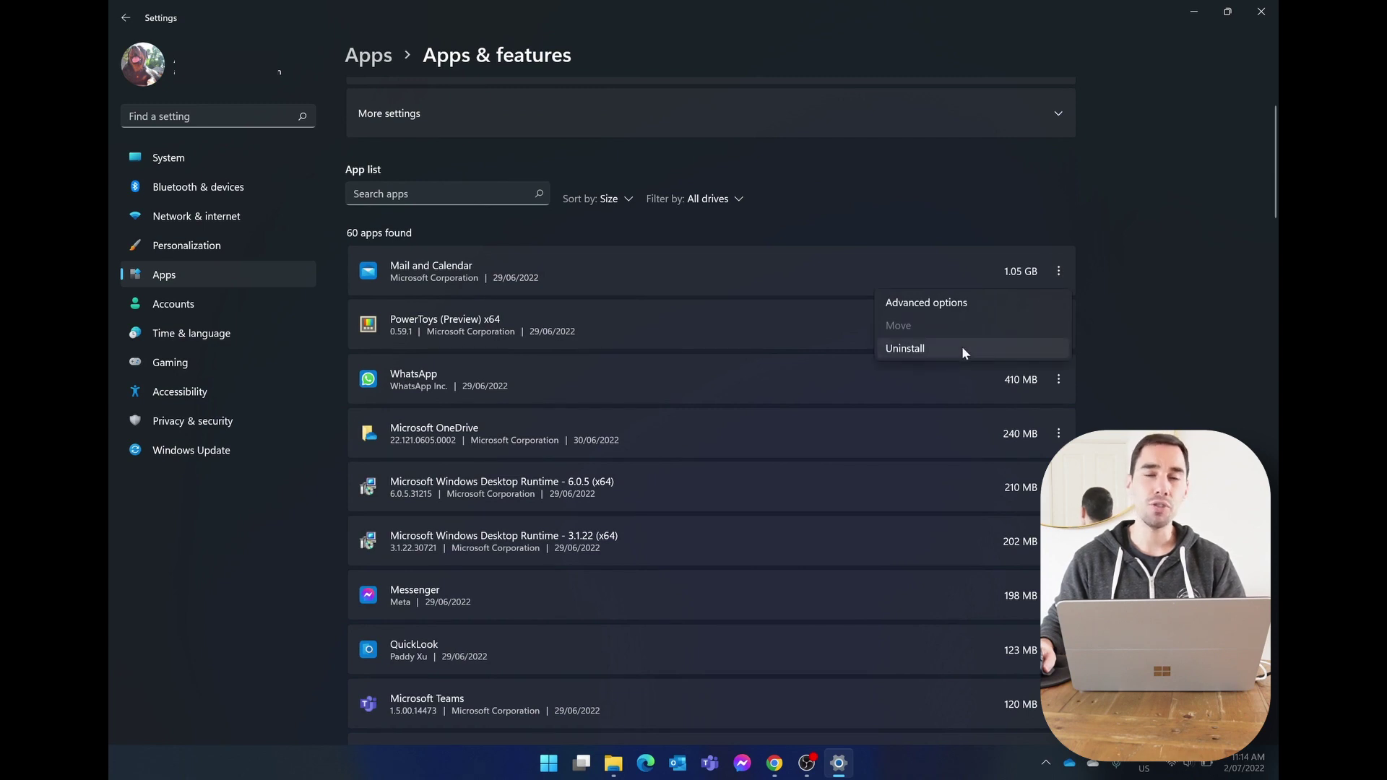
left_click(1153, 355)
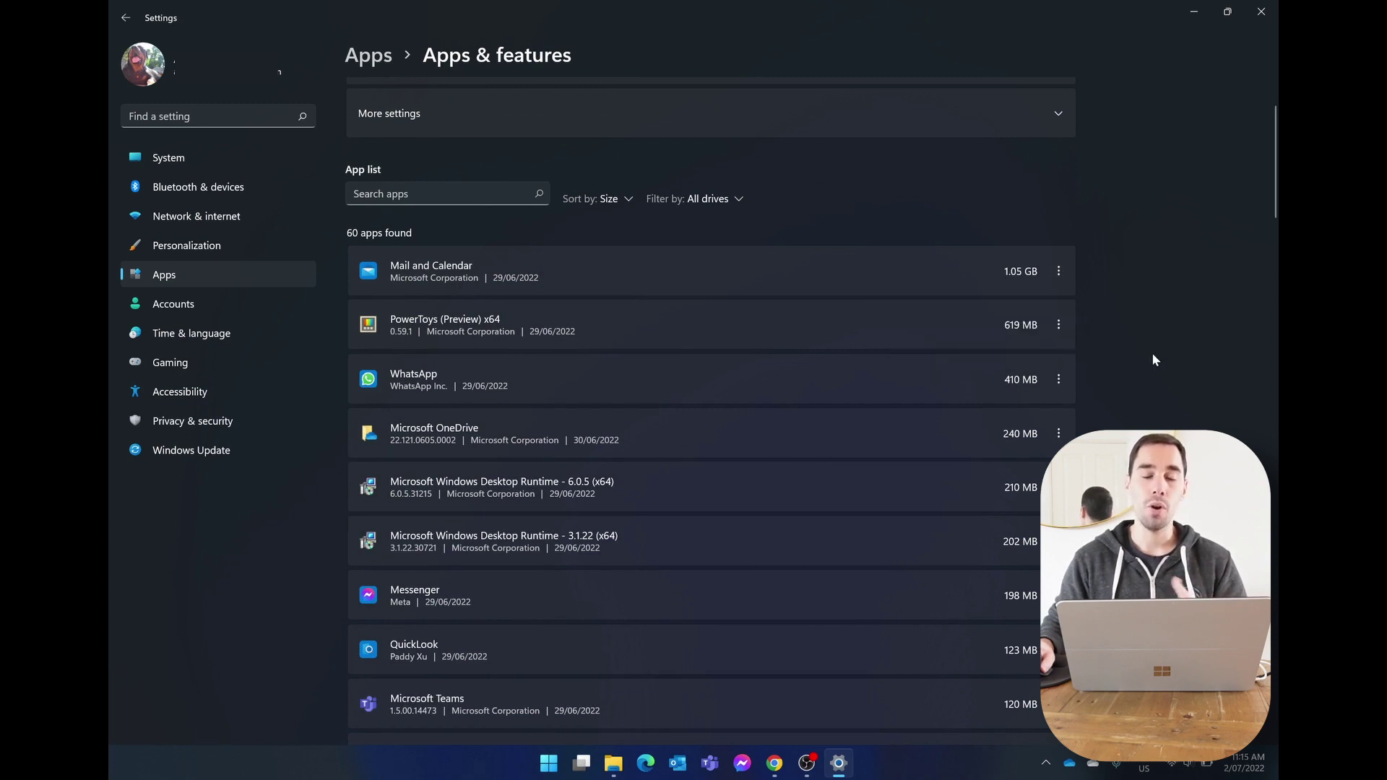
Step: Return to System > Storage and open Cleanup recommendations
left_click(122, 18)
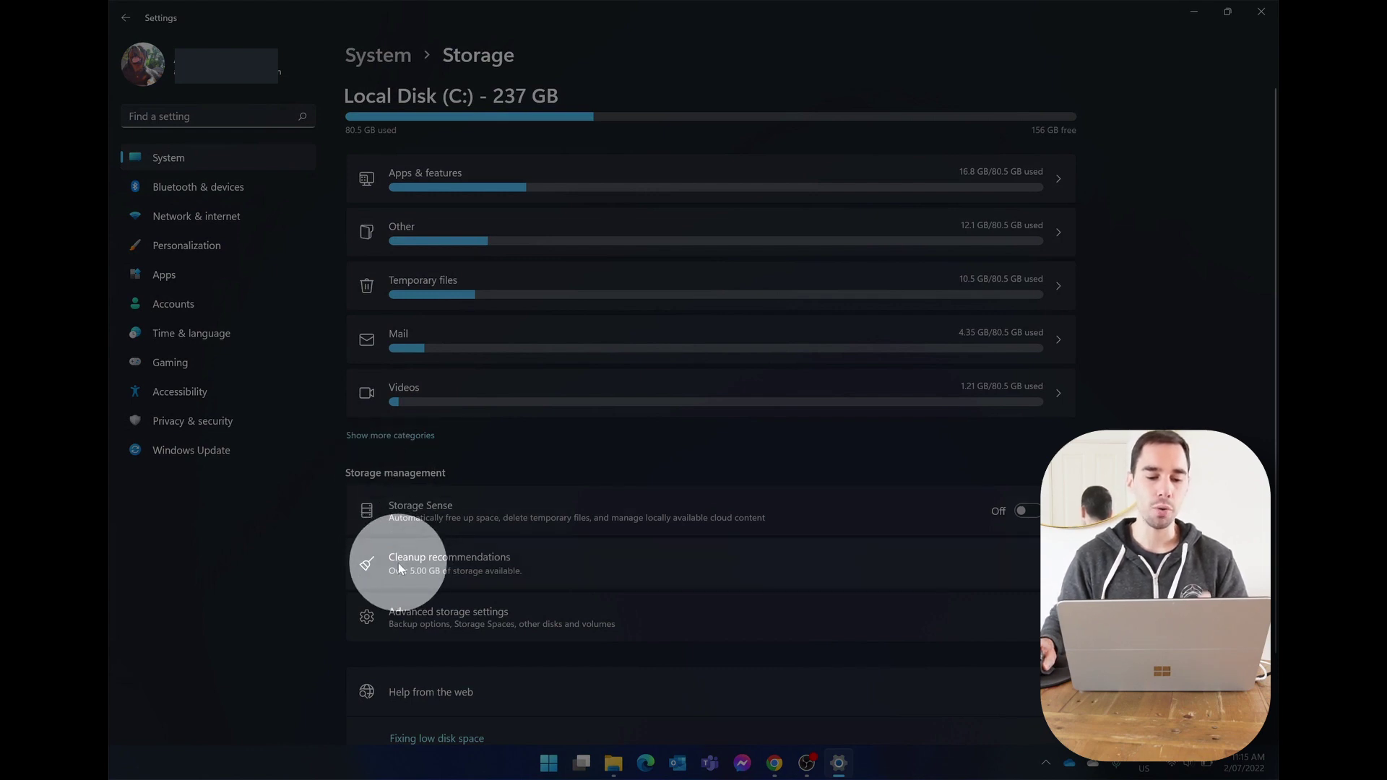
left_click(587, 561)
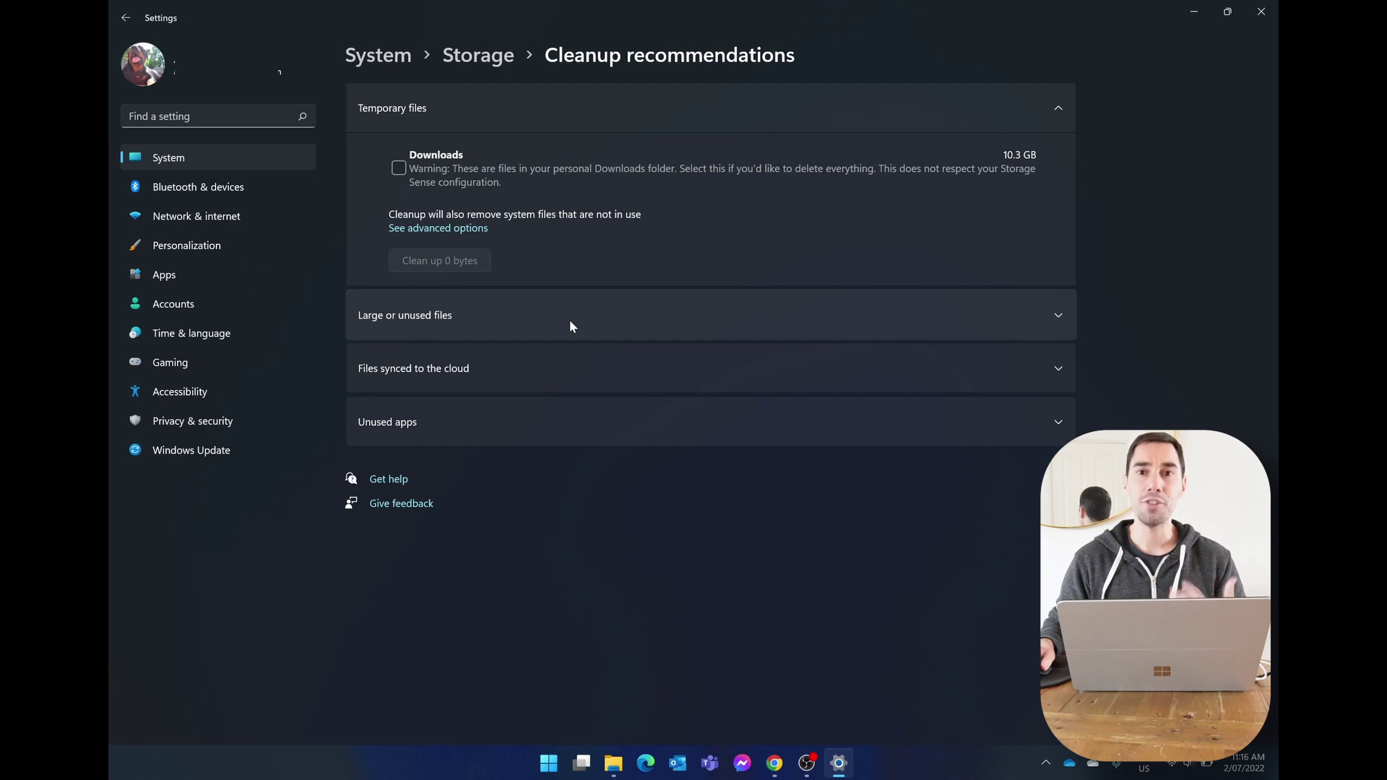
Step: Check Large or unused files, then expand Unused apps, which lists nothing to clean
left_click(570, 321)
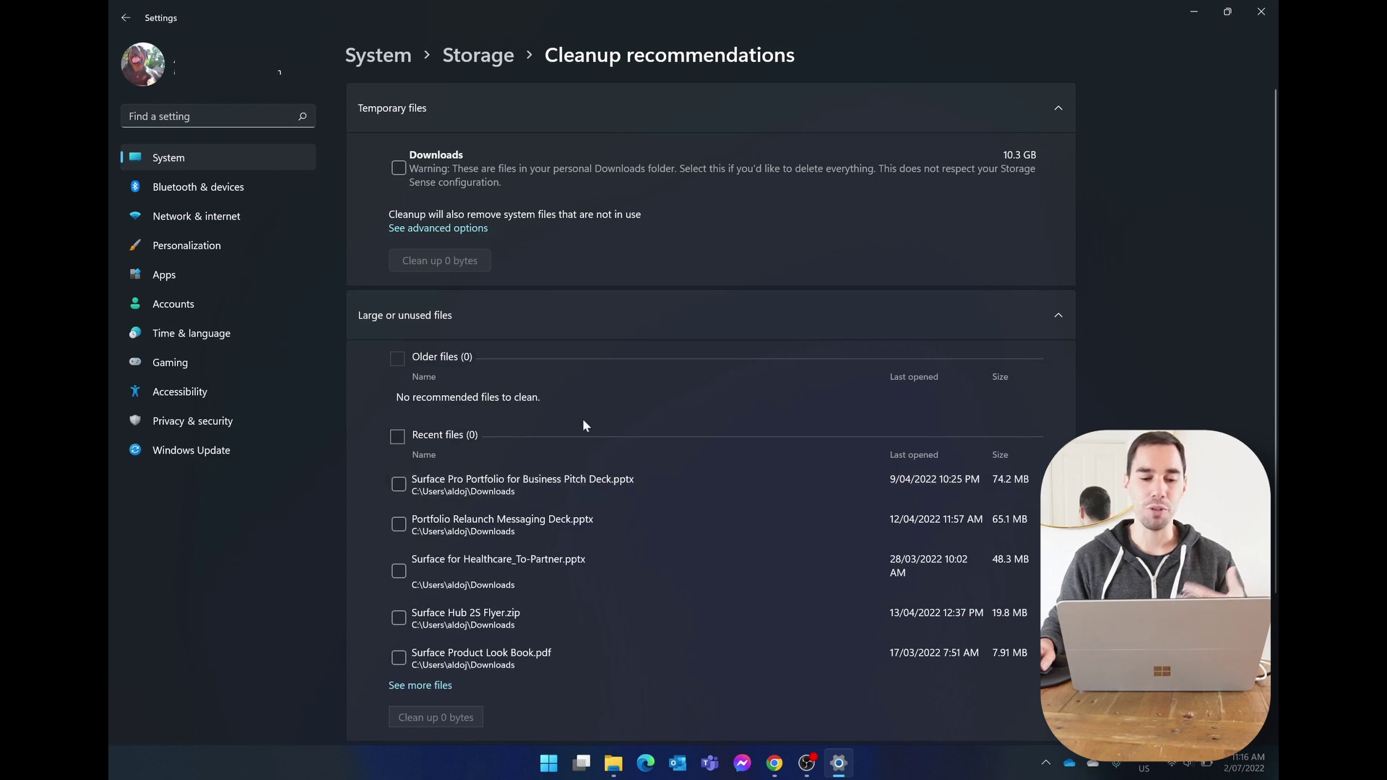
left_click(546, 321)
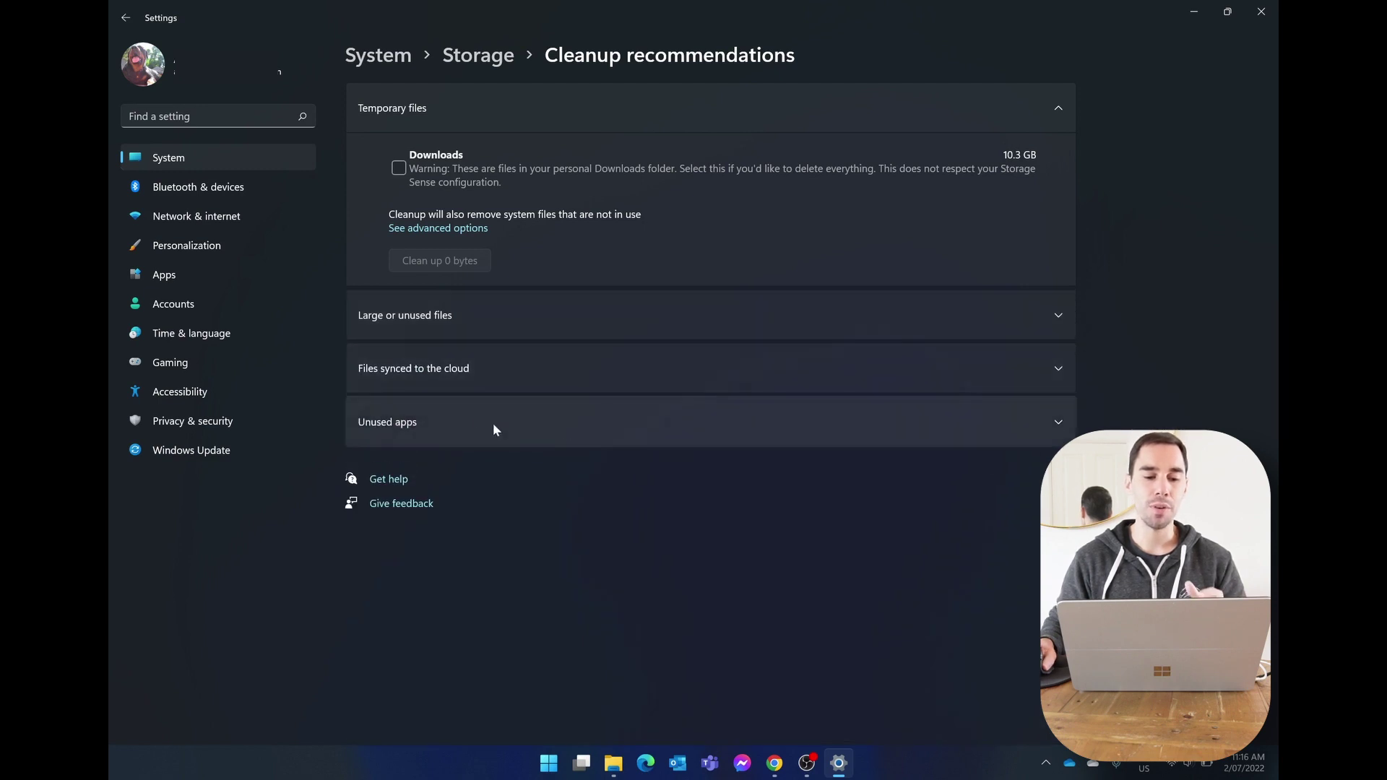
left_click(538, 424)
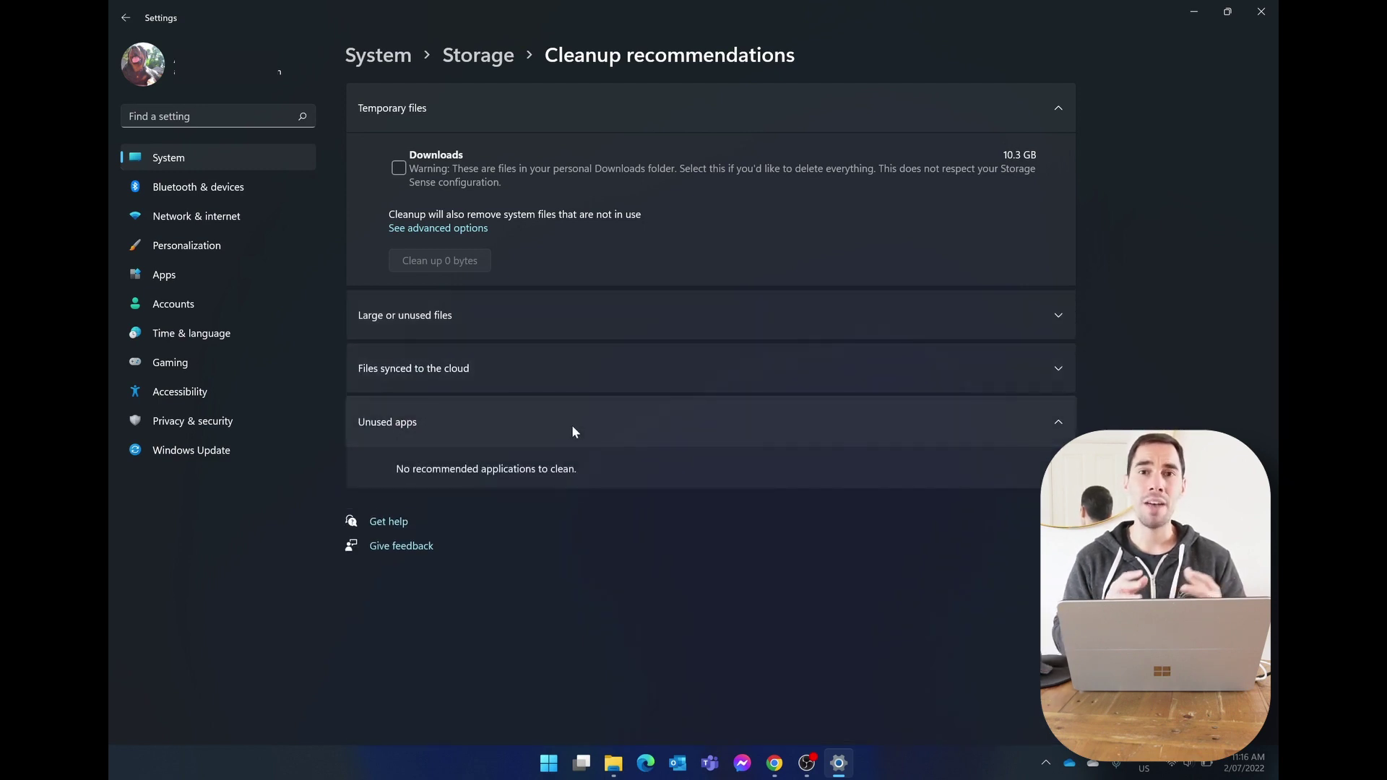